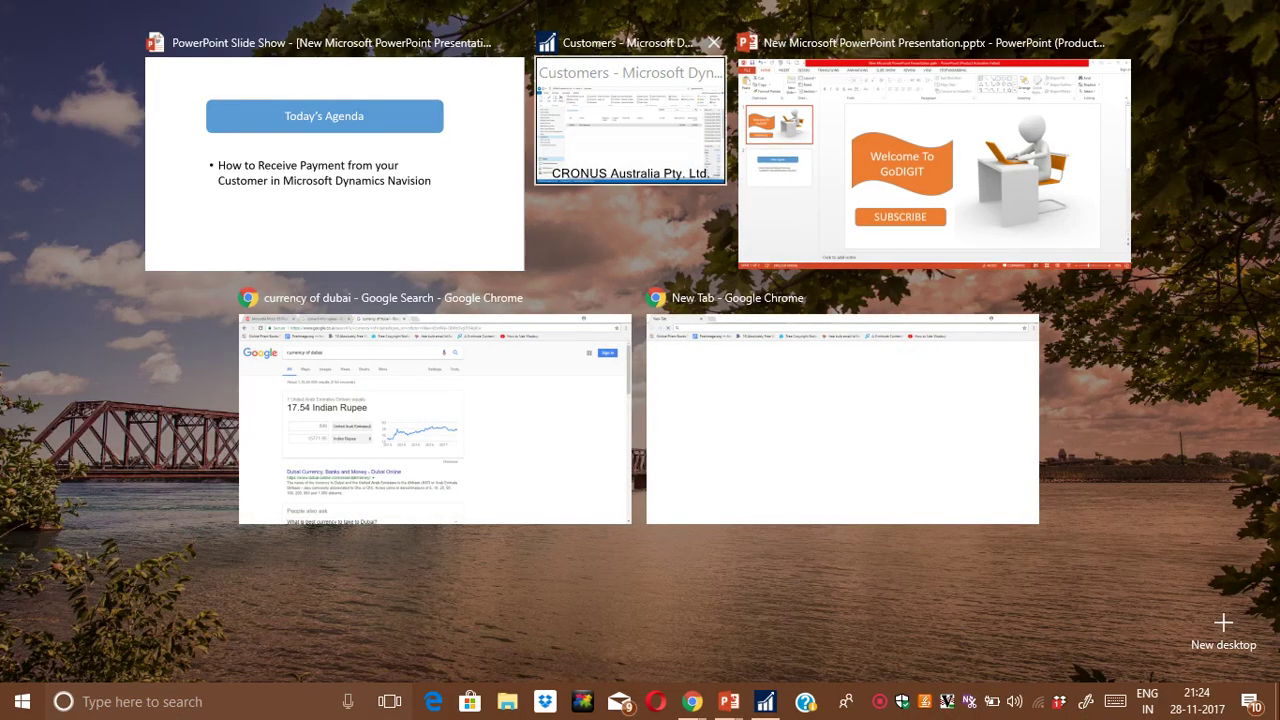
- Switch to Microsoft Dynamics NAV, discard the unfinished page search, and open Test Customer's card for editing
key("Return")
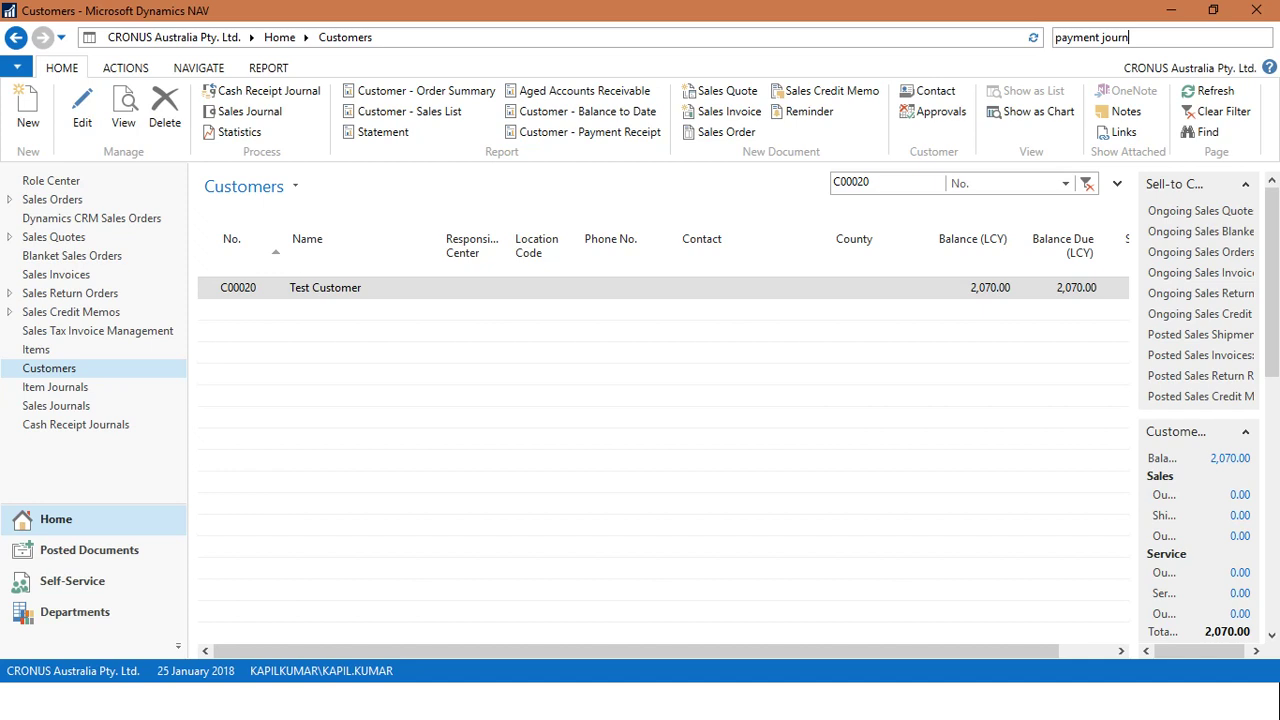
key("Escape")
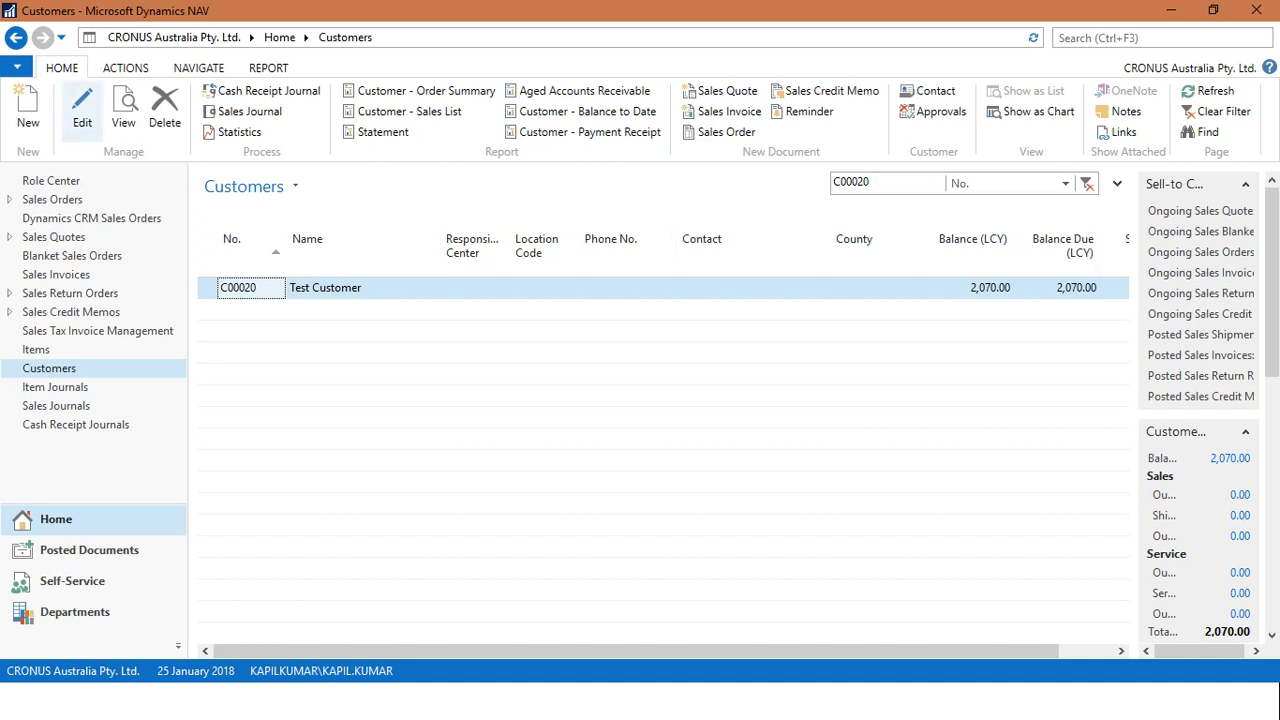
left_click(82, 110)
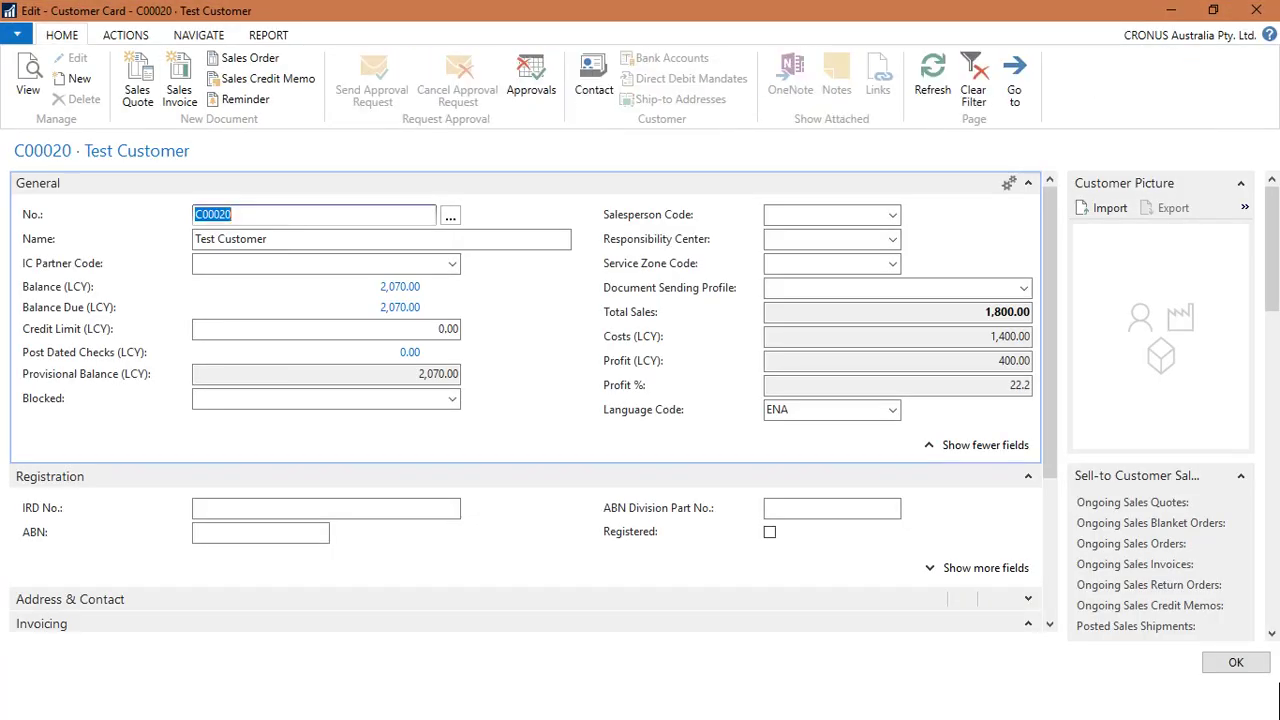
- Highlight the customer's name in the General section of the customer card
key("Tab")
key("shift+Left")
key("shift+Left")
key("shift+Left")
key("shift+Left")
key("shift+Left")
key("shift+Left")
key("shift+Left")
key("shift+Left")
key("shift+Left")
key("shift+Left")
key("shift+Left")
key("shift+Left")
key("shift+Left")
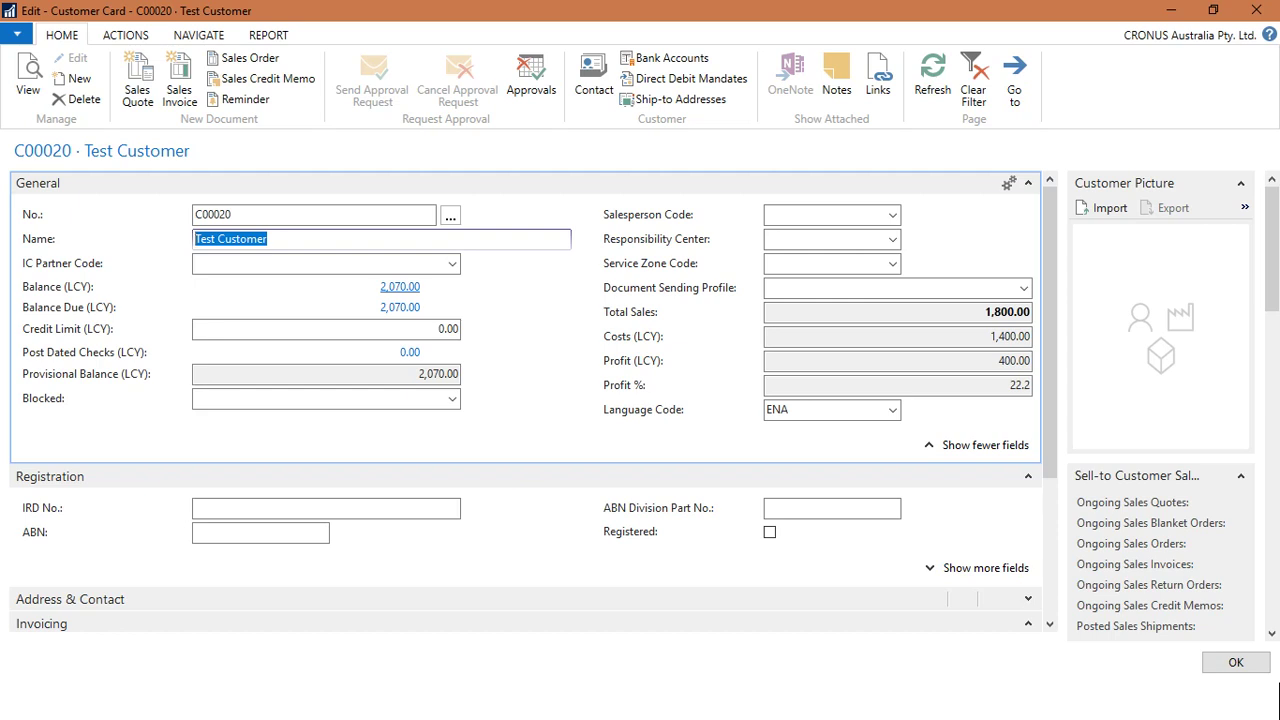
- Examine the ledger entries behind the customer's Balance (LCY), focusing on the open invoice, and return to the customer list
left_click(400, 286)
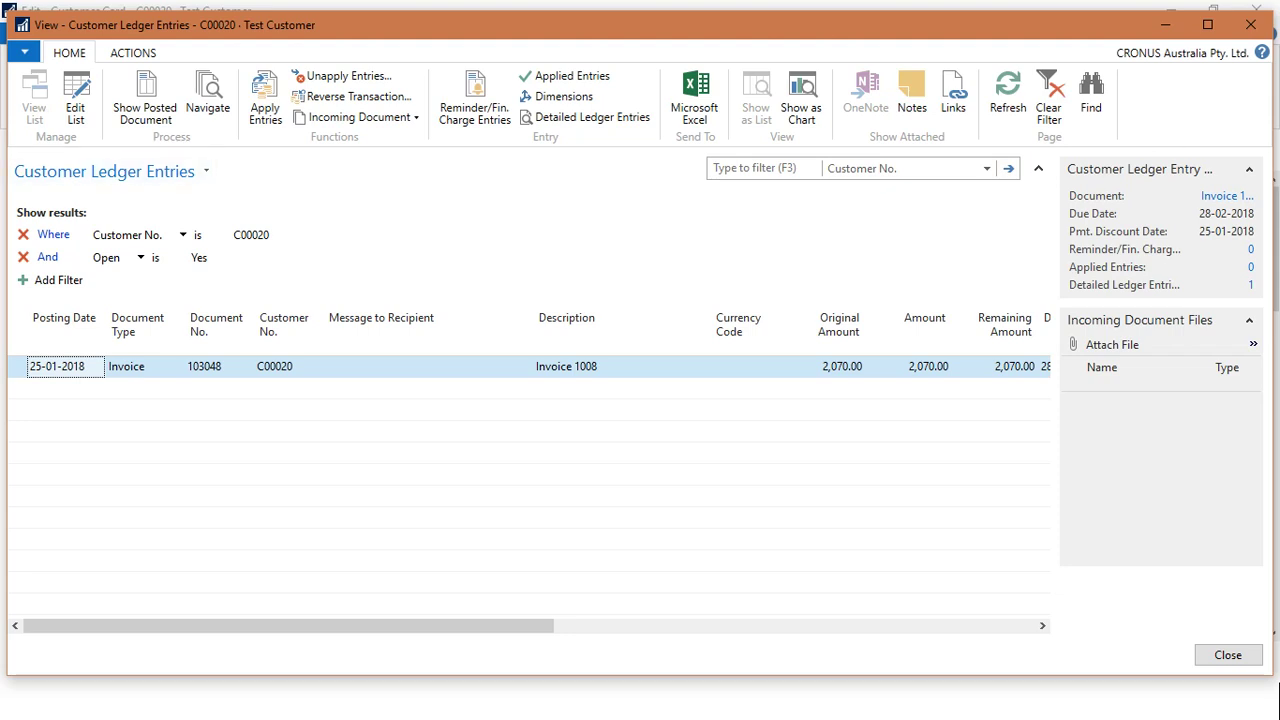
left_click(144, 366)
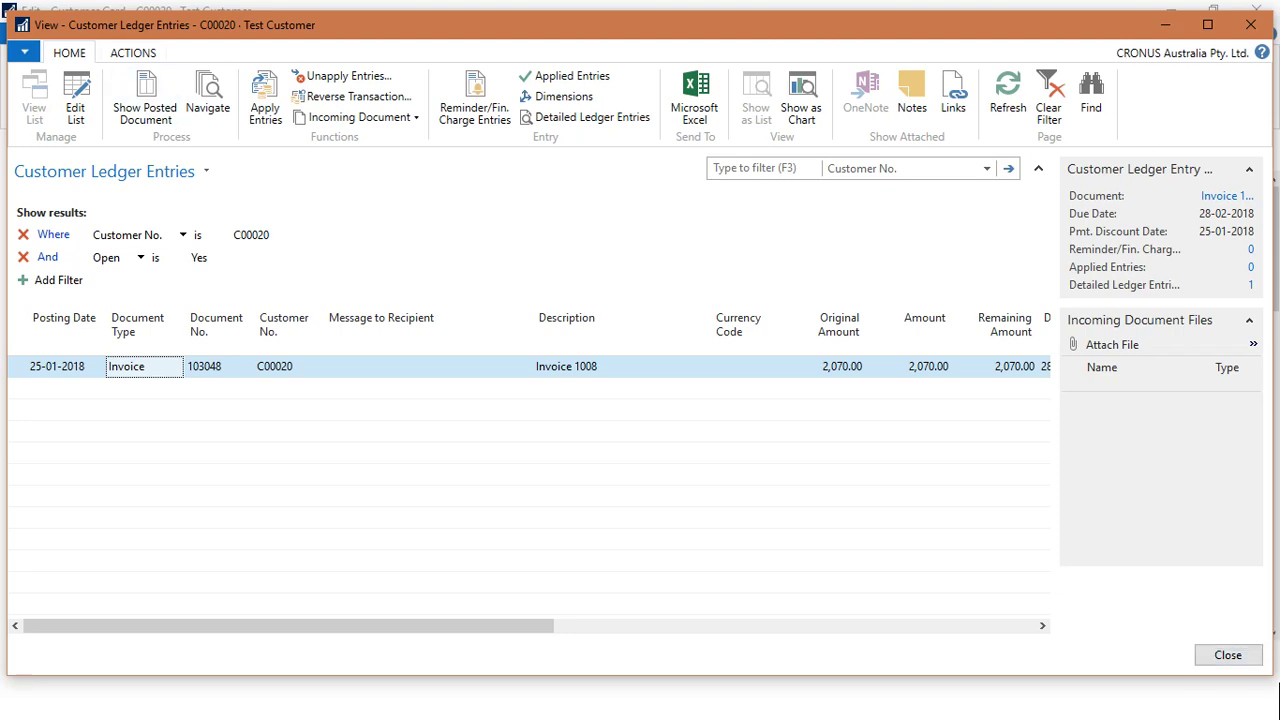
left_click(133, 52)
key("Escape")
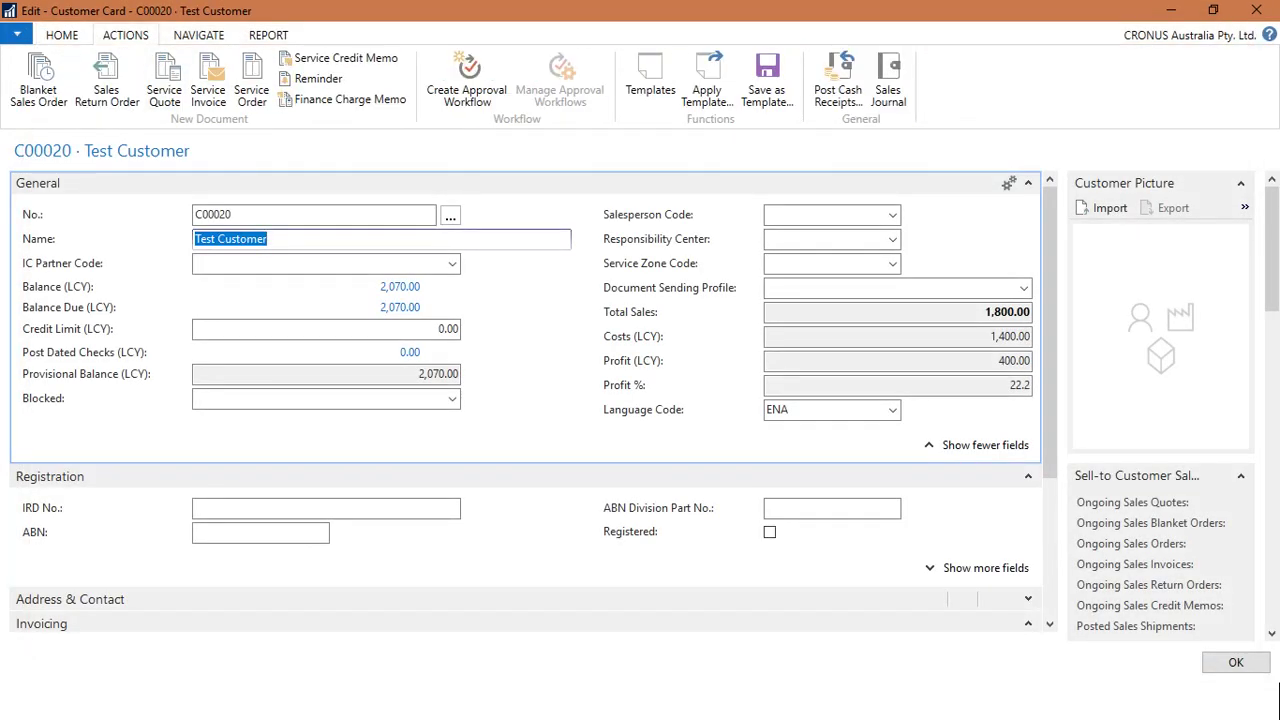
key("Escape")
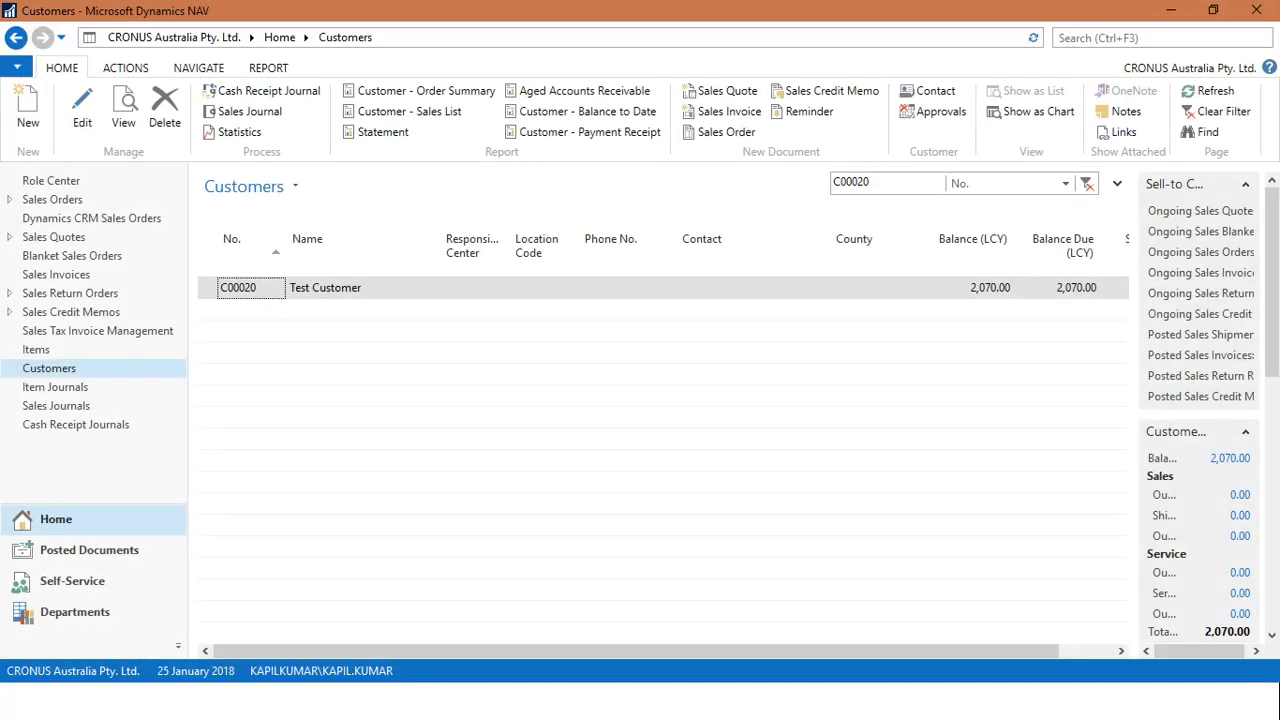
- Search the pages for "payment journal" and open the cash management Payment Journals page
key("ctrl+F3")
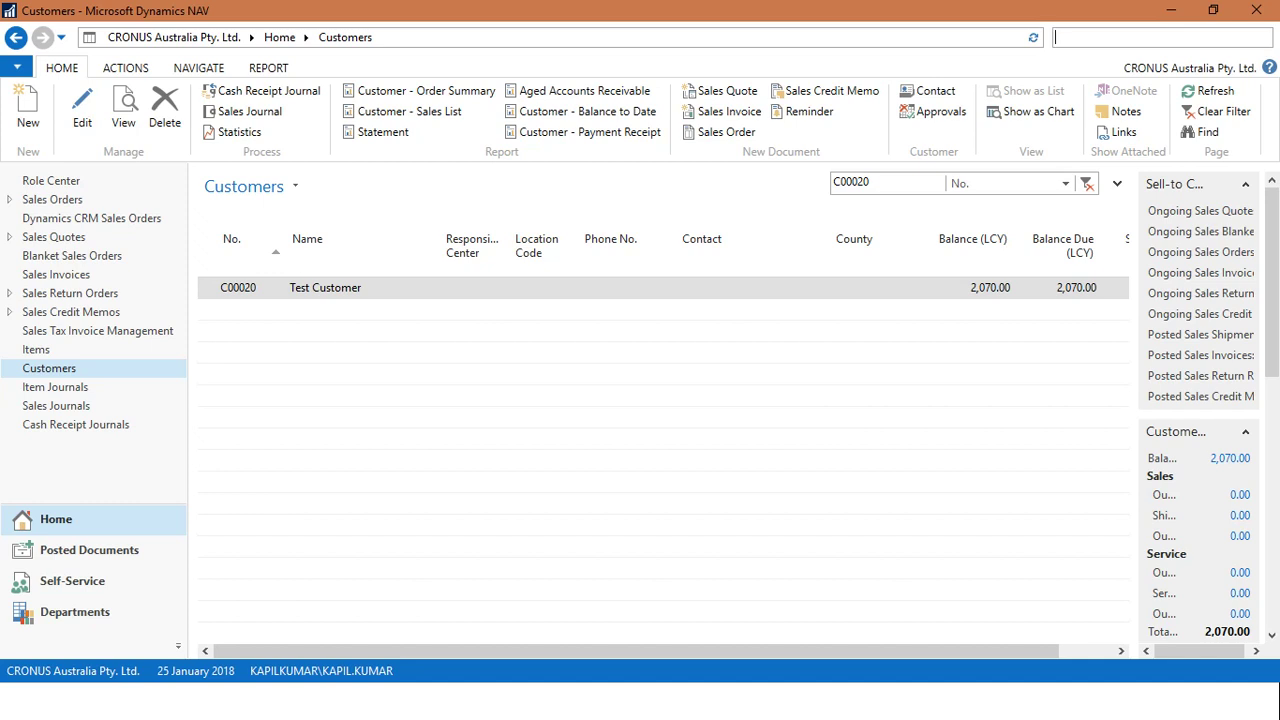
type("payment journal")
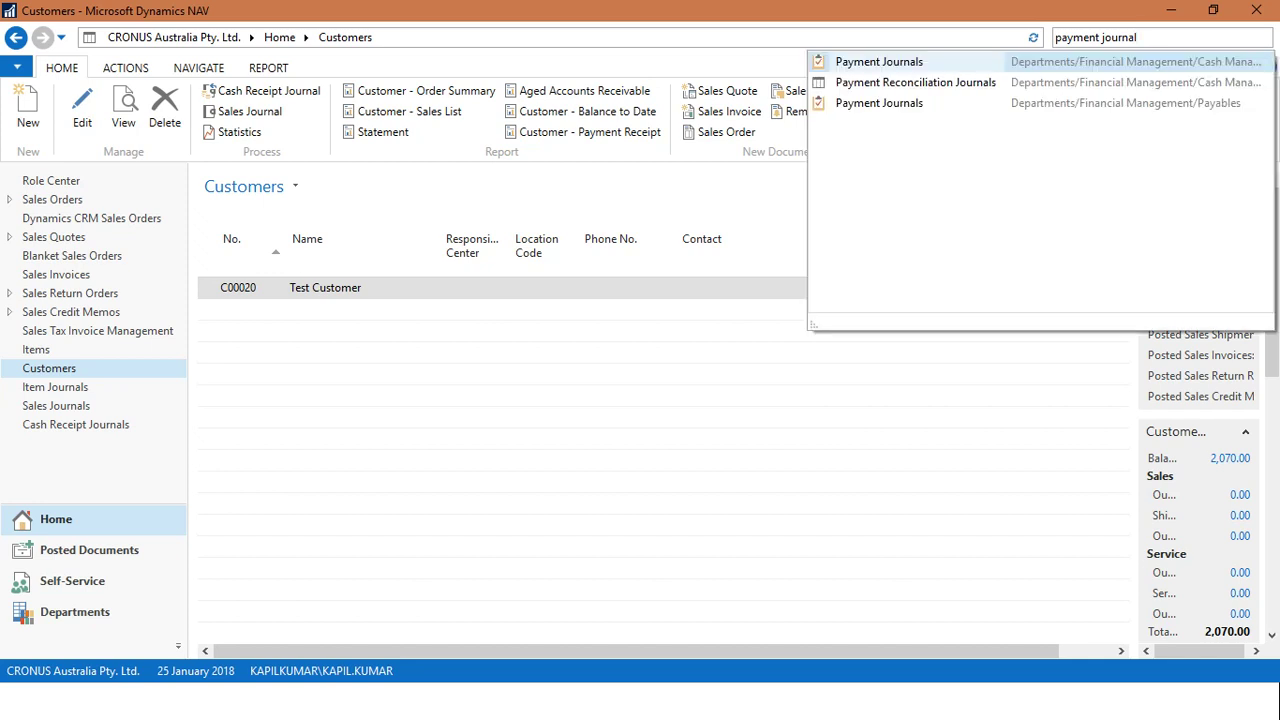
key("Return")
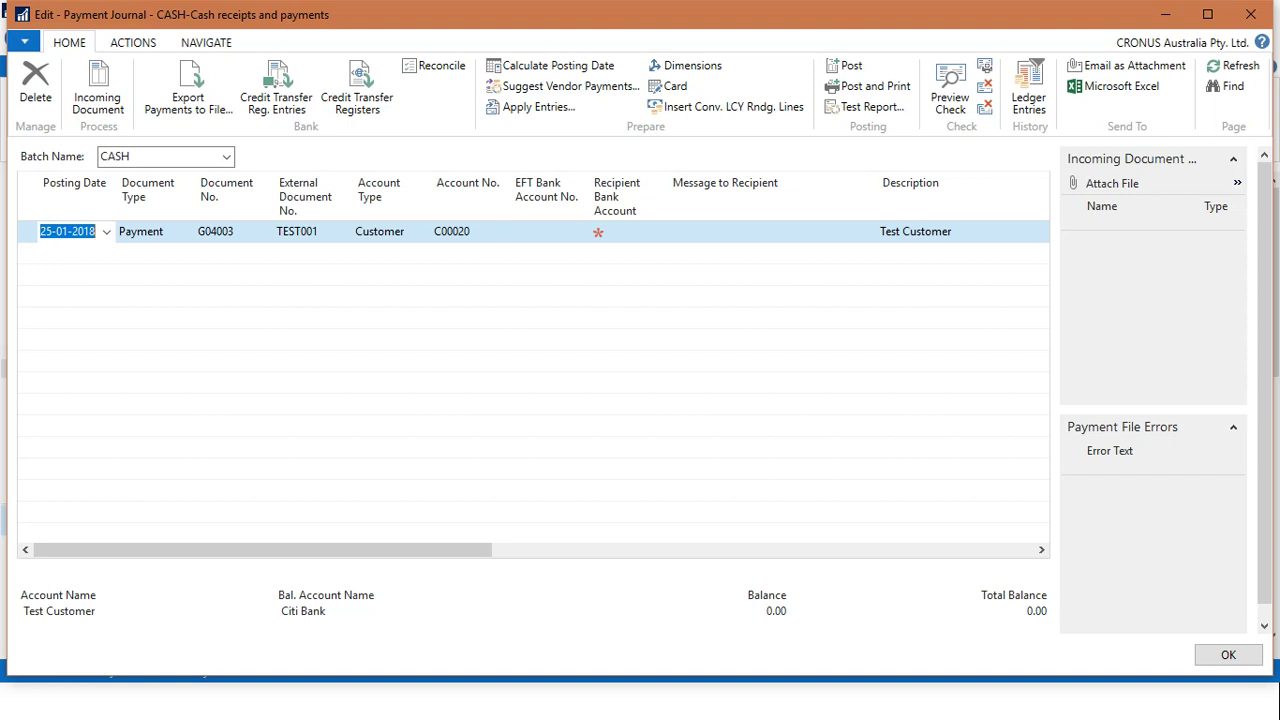
- Review the payment line's document type, document number, account type options, account number and description
left_click(148, 231)
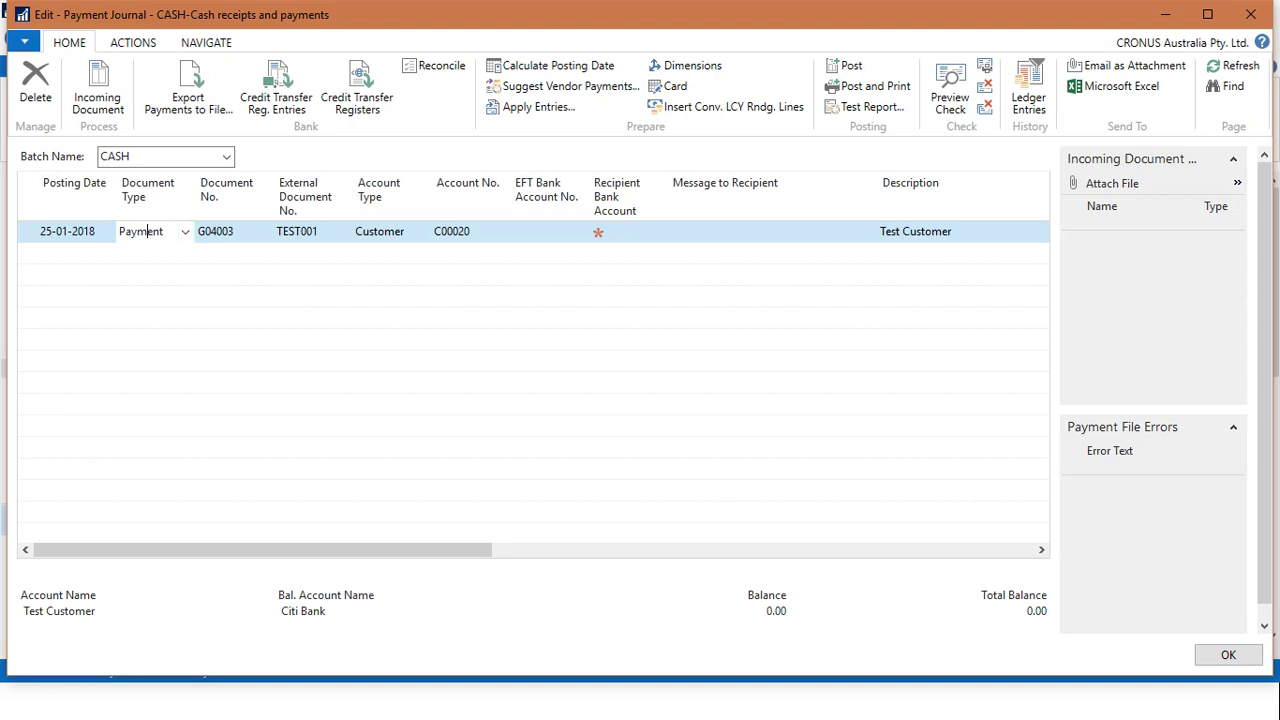
left_click(234, 231)
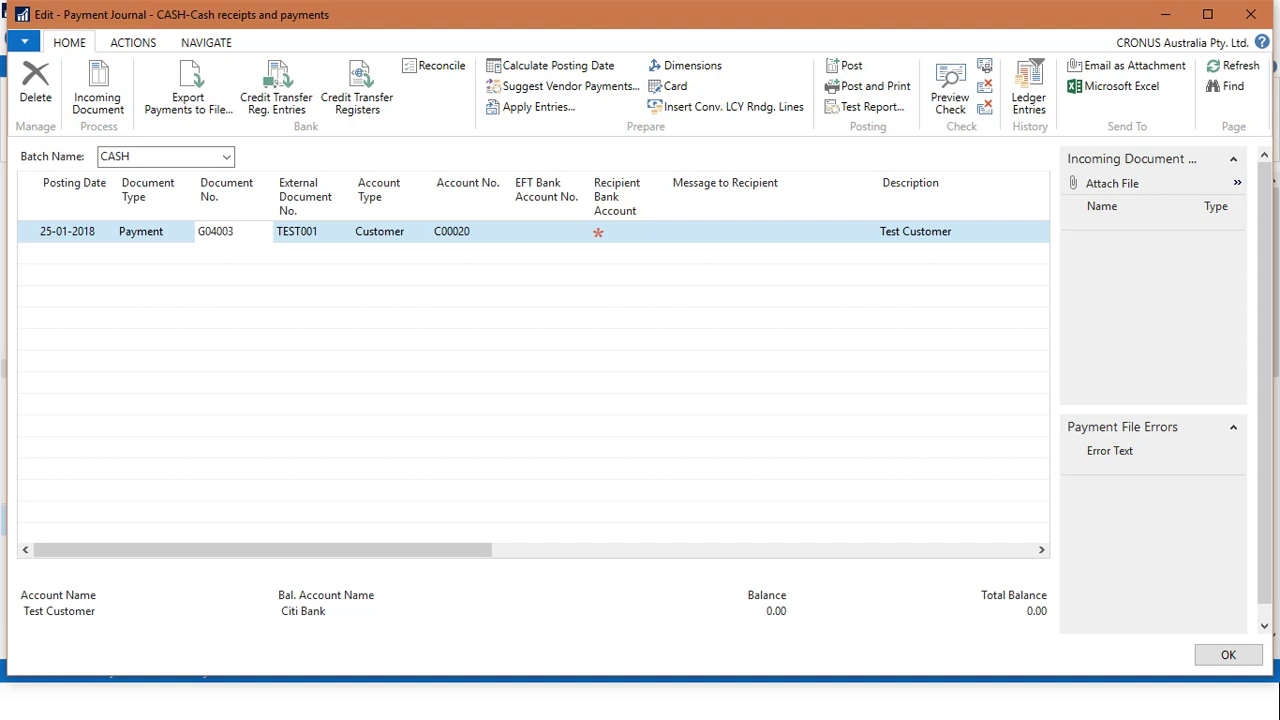
left_click(385, 231)
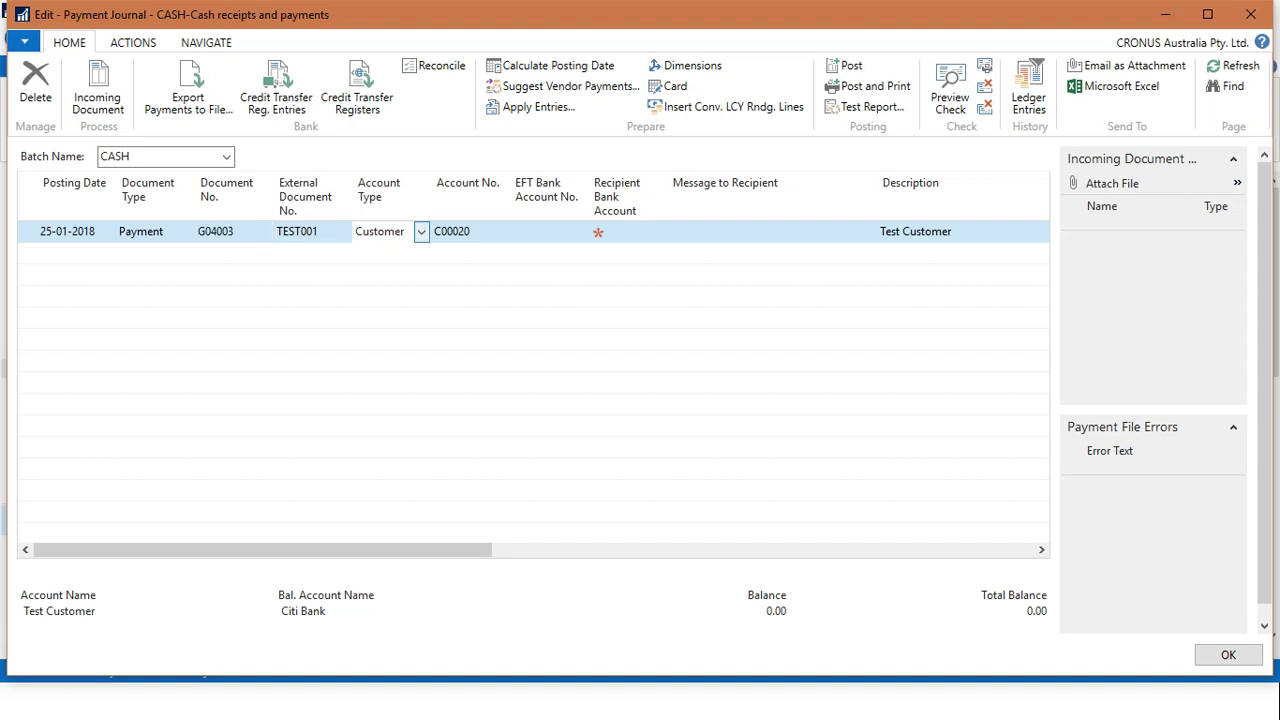
left_click(421, 231)
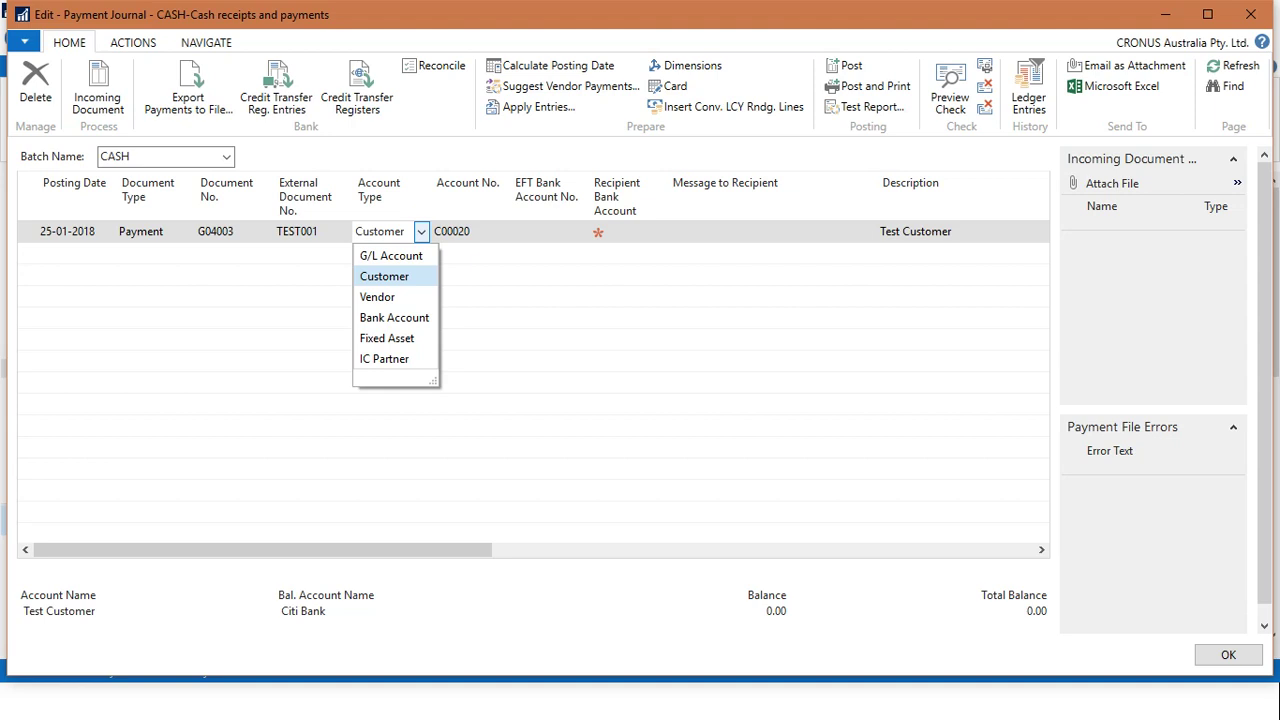
key("Return")
left_click(468, 231)
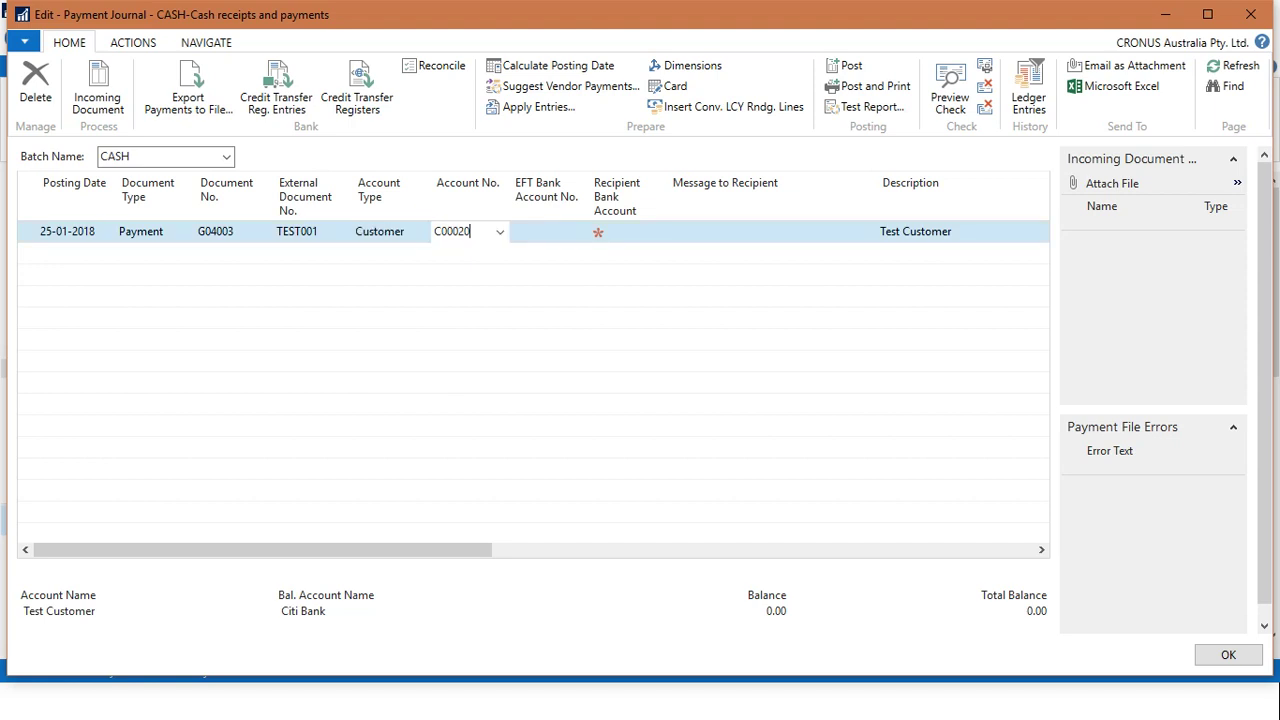
left_click_drag(472, 231, 434, 231)
left_click(916, 231)
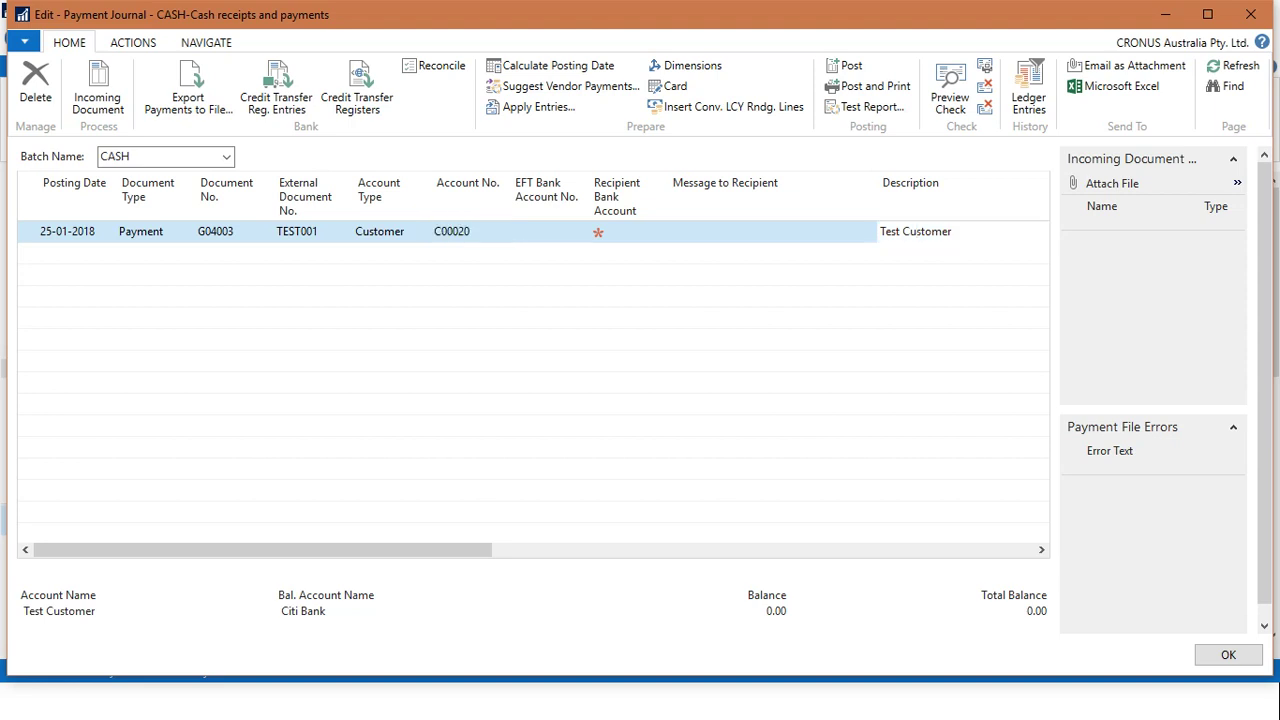
- Set the Amount of the Test Customer payment line to -3000
key("Tab")
key("Tab")
key("Tab")
key("Tab")
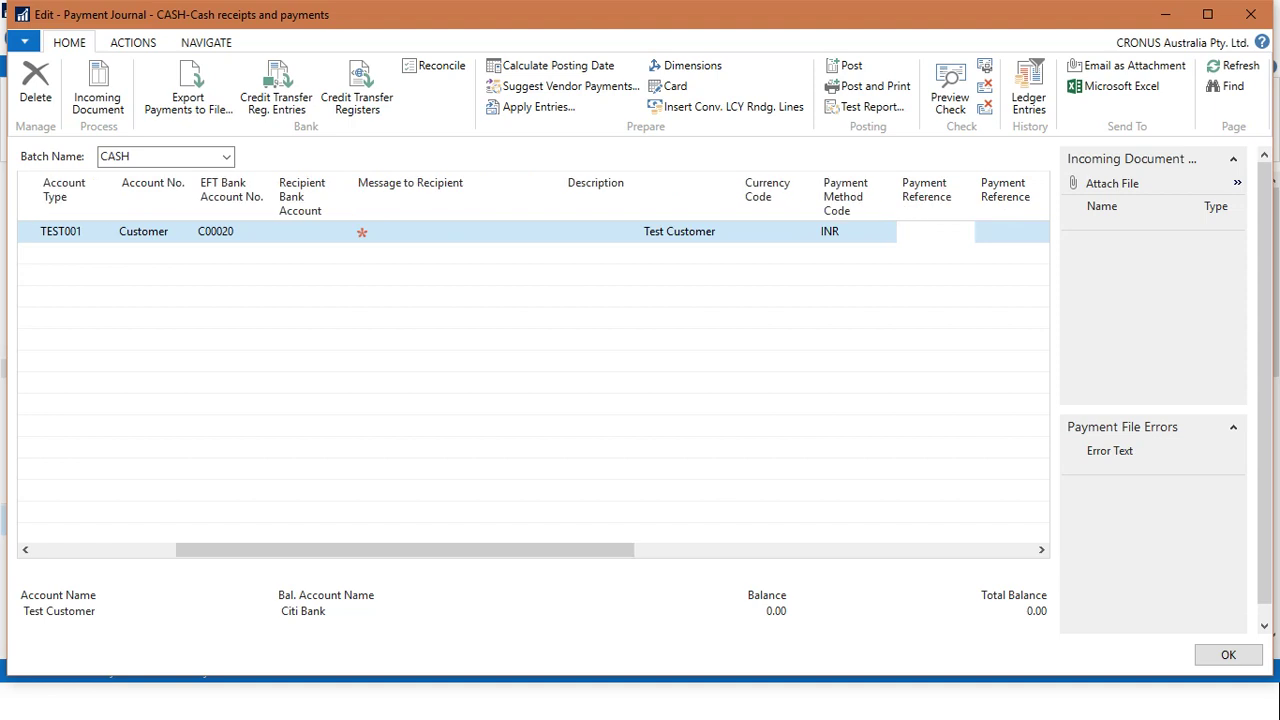
key("Tab")
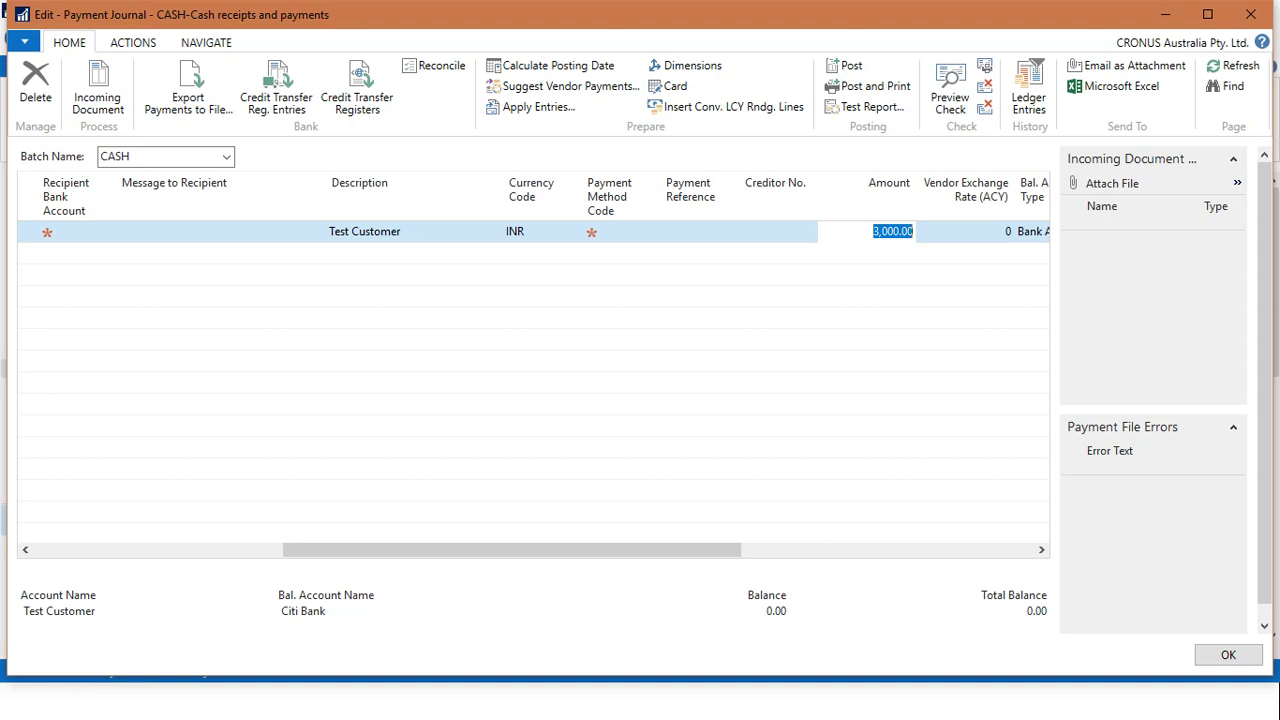
key("BackSpace")
type("-3000")
key("shift+Tab")
- Try to clear the Currency Code on the Test Customer payment line
key("shift+Tab")
key("shift+Tab")
key("shift+Tab")
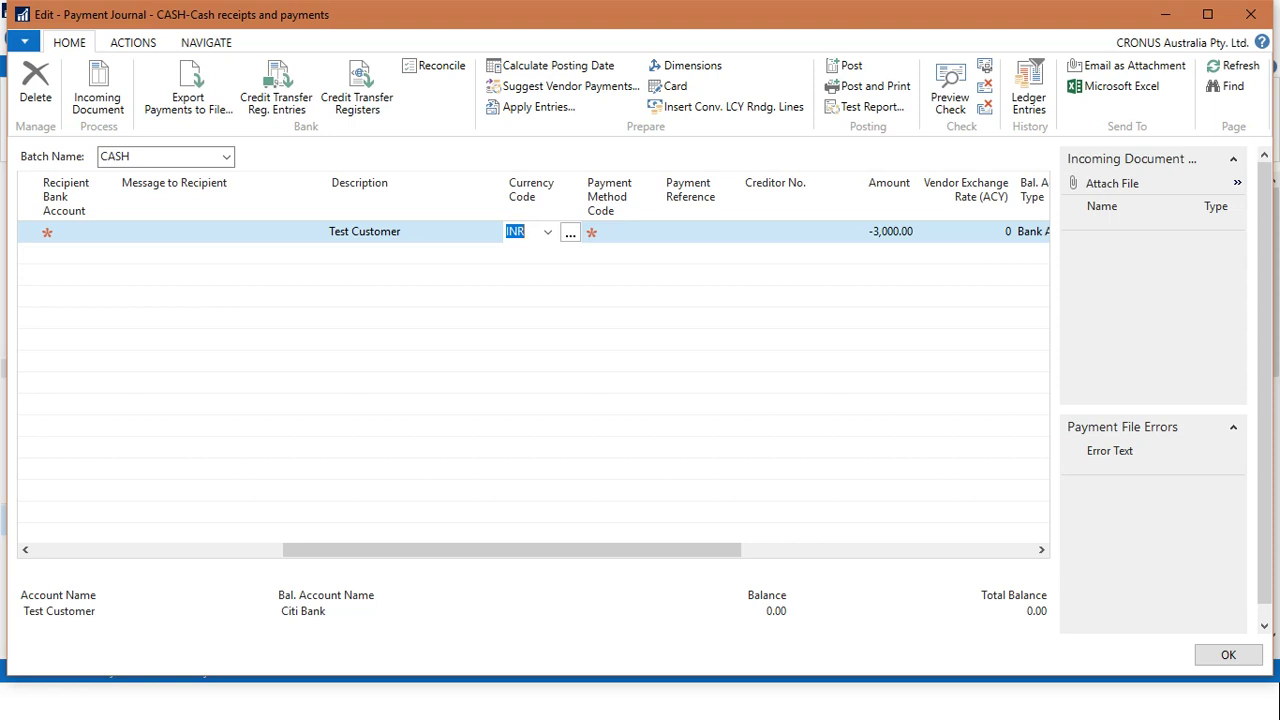
key("BackSpace")
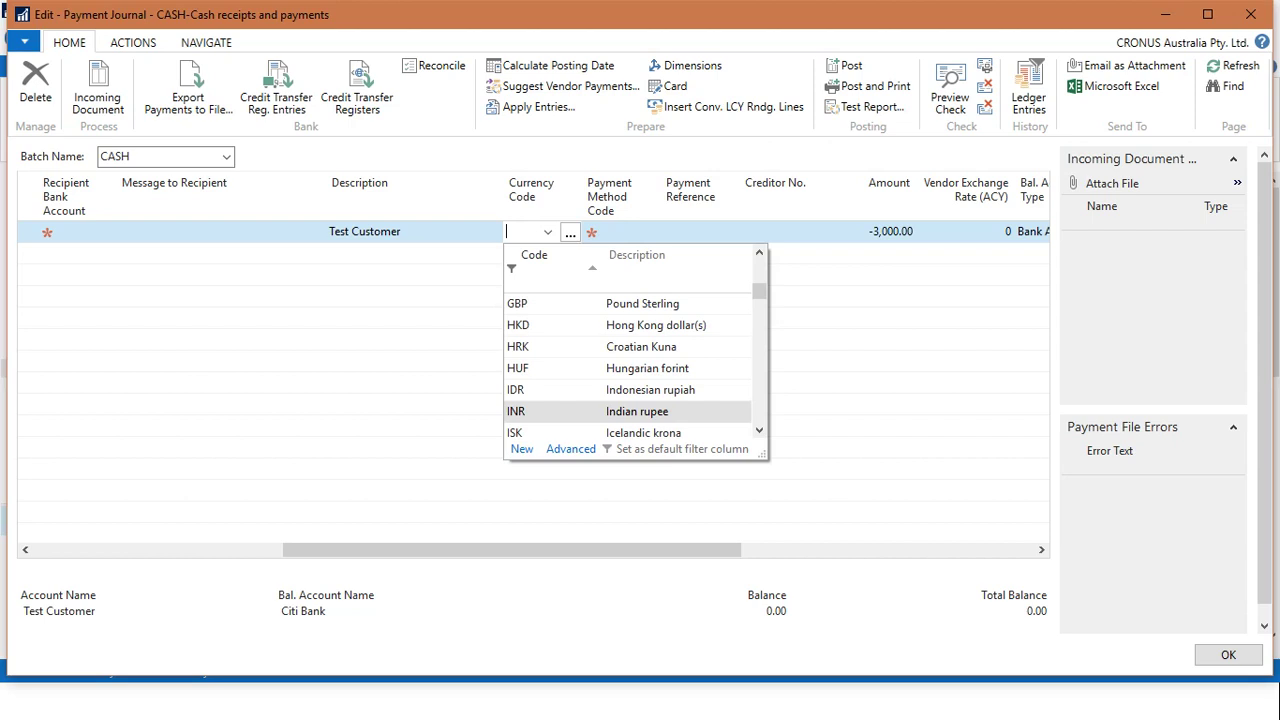
key("Tab")
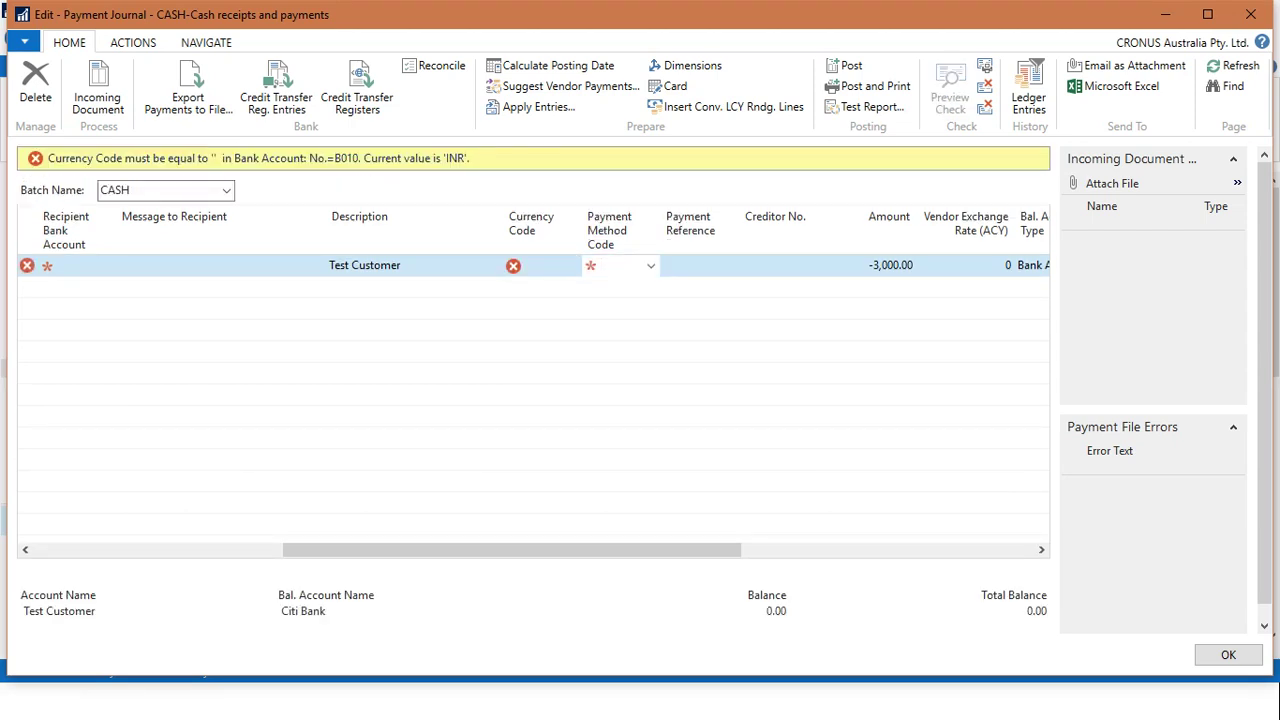
- Check the balancing account type and number on the payment line
key("Tab")
key("Tab")
key("Tab")
key("Tab")
key("Tab")
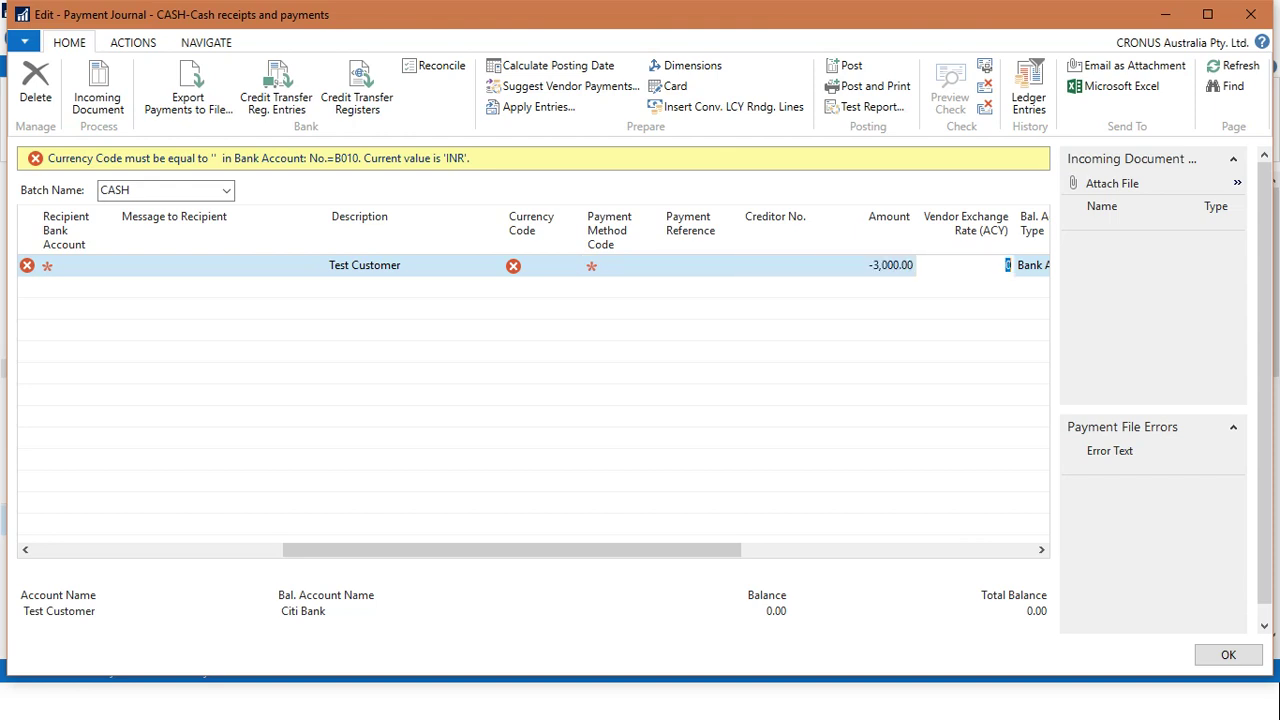
key("Tab")
key("shift+Tab")
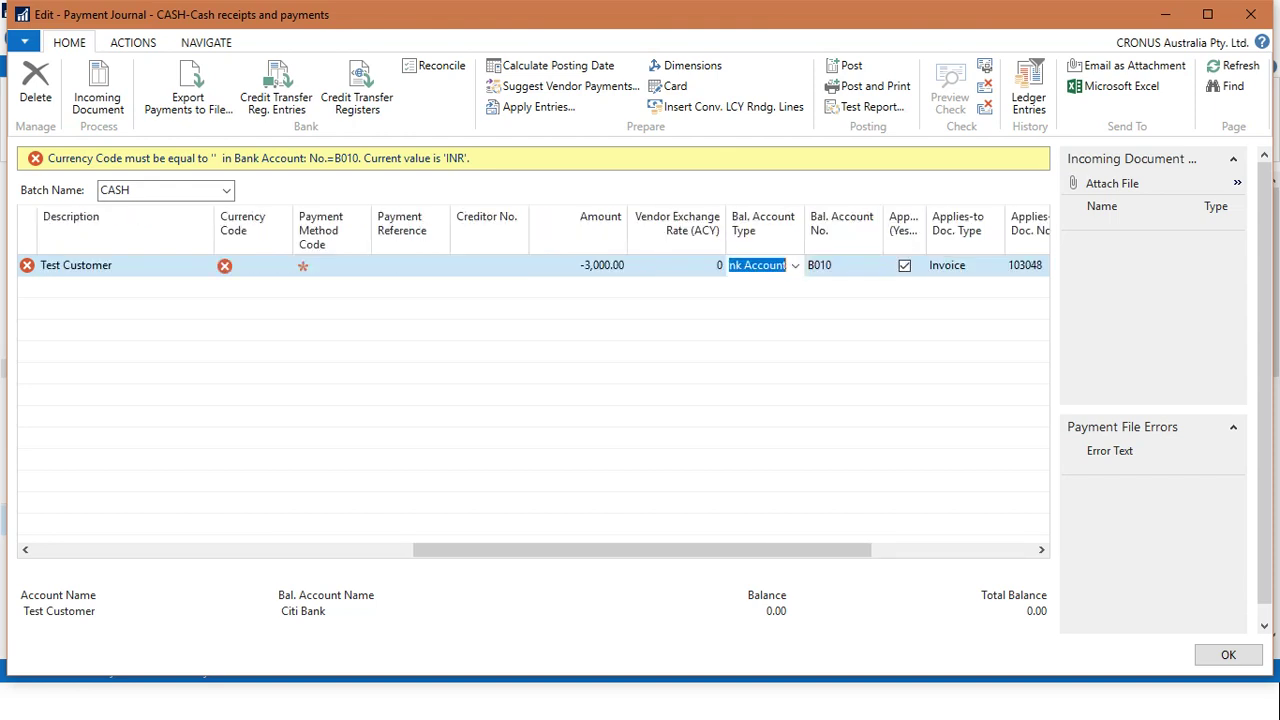
- Set the payment line's Currency Code to INR
key("shift+Tab")
key("shift+Tab")
key("shift+Tab")
key("shift+Tab")
key("shift+Tab")
key("shift+Tab")
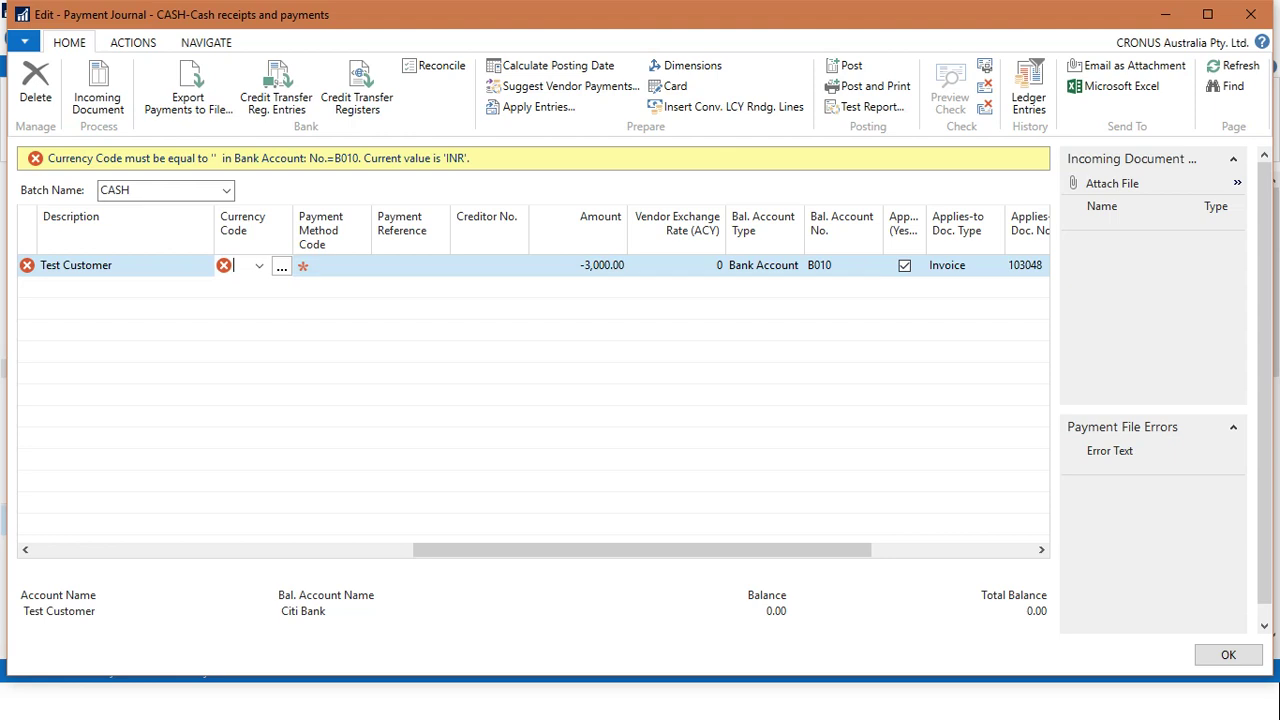
type("INR")
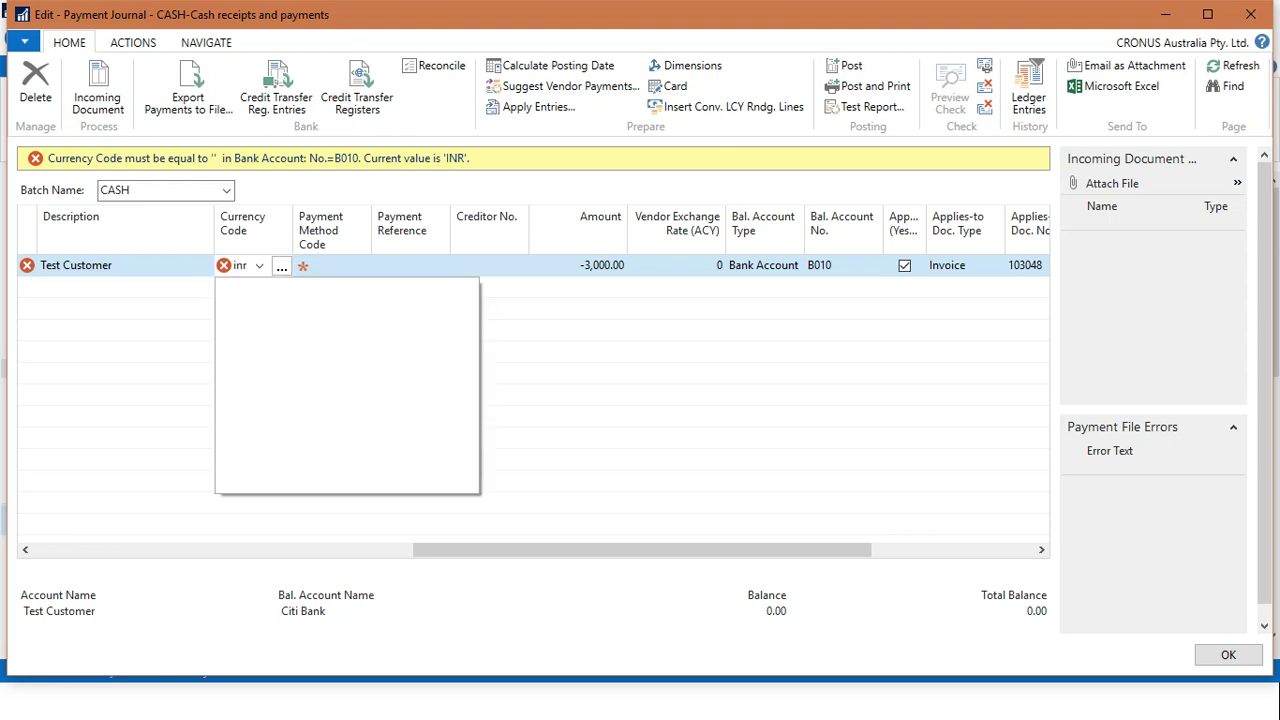
key("Tab")
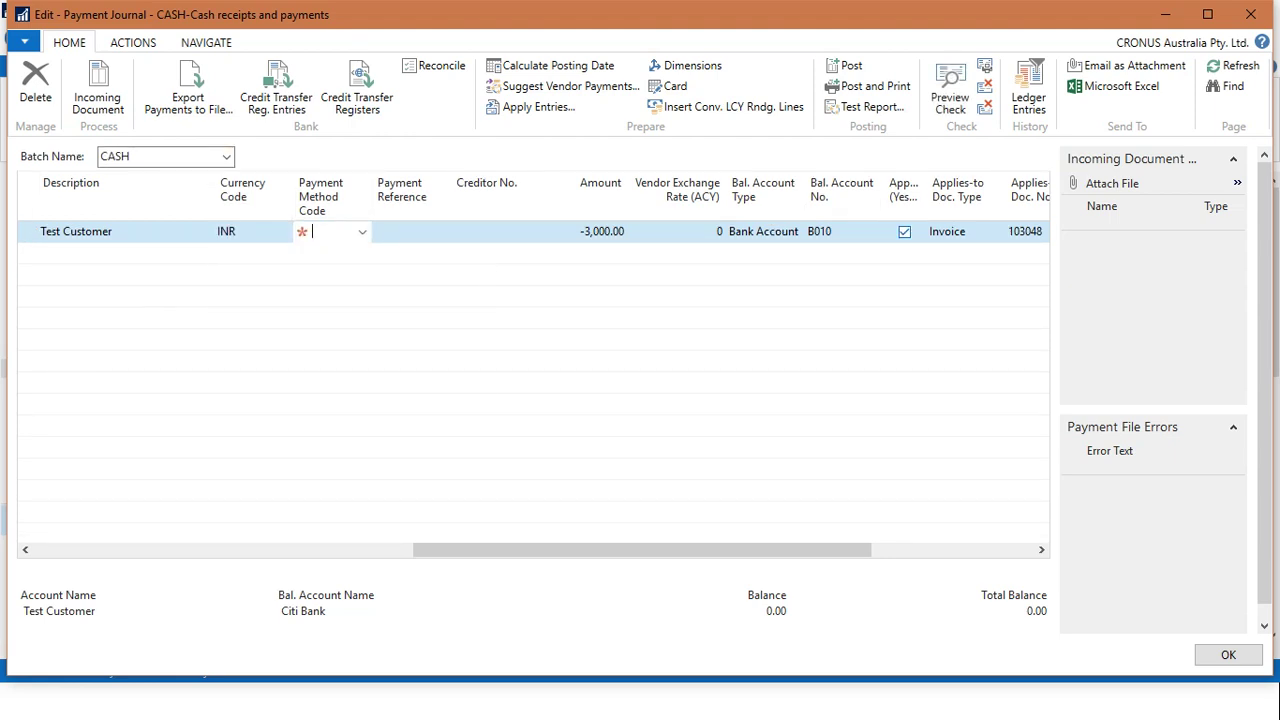
- Set the payment line's Bal. Account No. to GIRO, the Giro Bank account
key("Tab")
key("Tab")
key("Tab")
key("Tab")
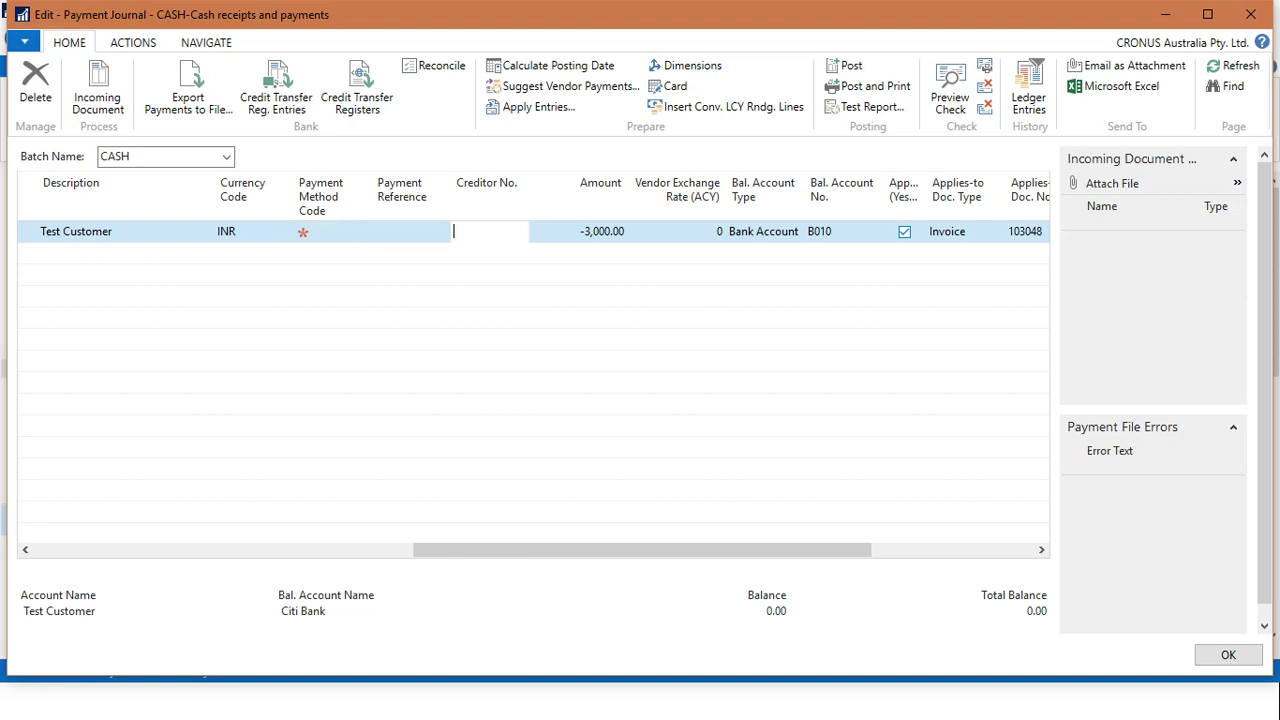
key("Tab")
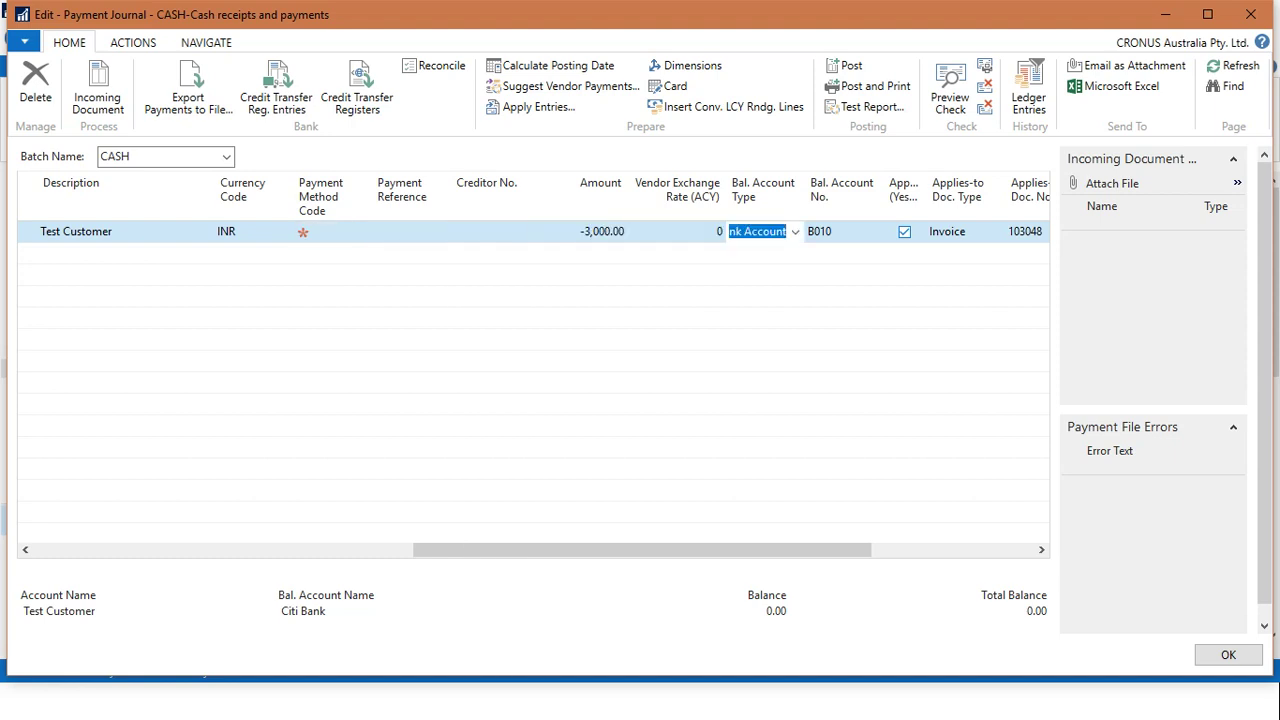
key("Tab")
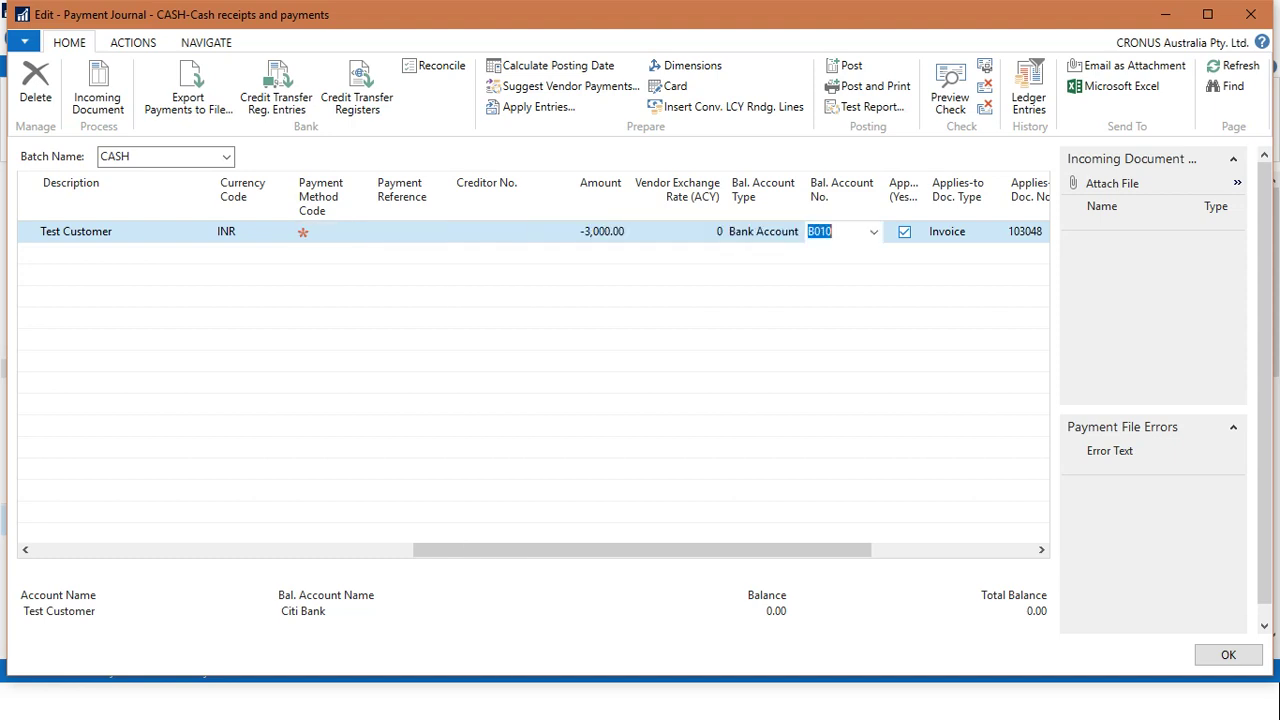
key("shift+Tab")
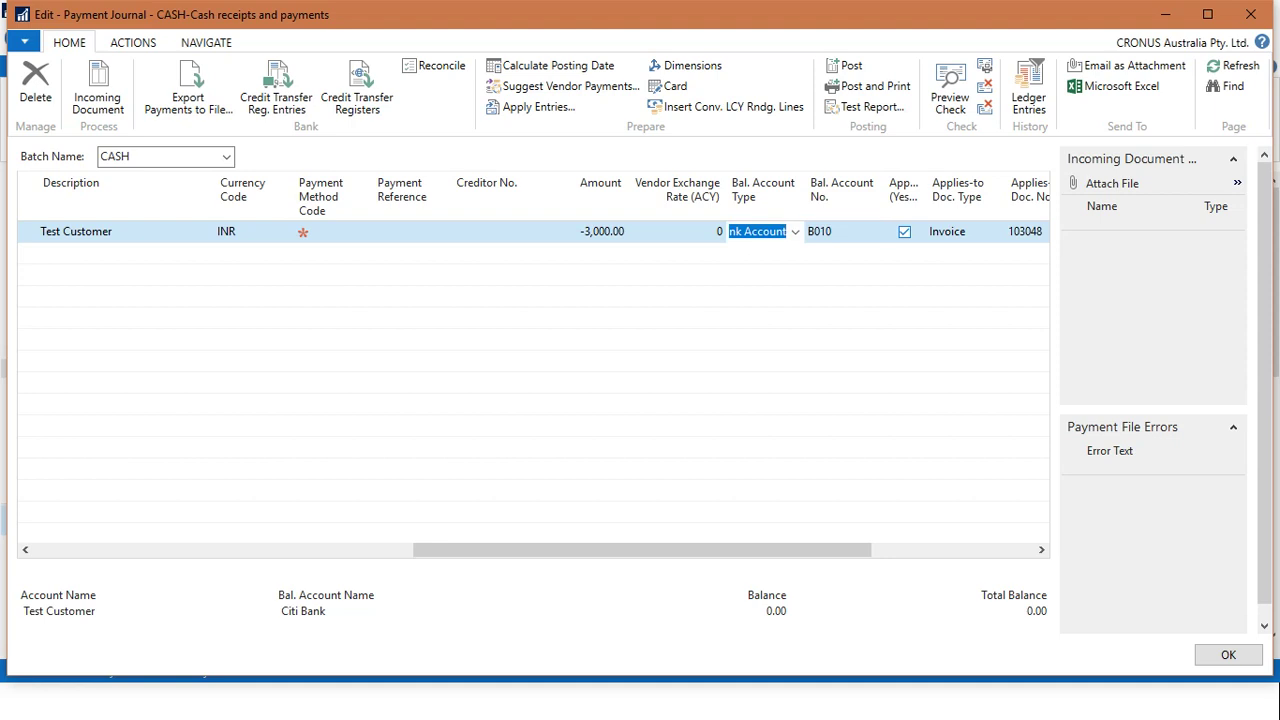
key("Tab")
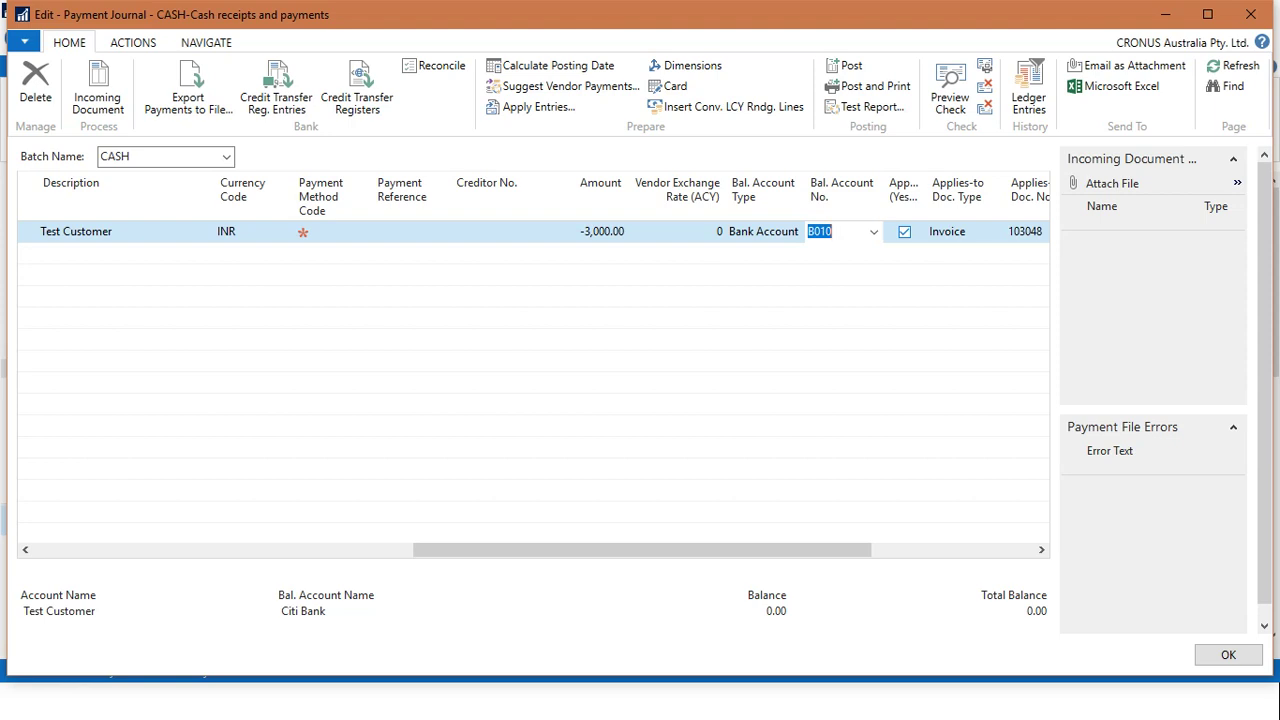
left_click(874, 232)
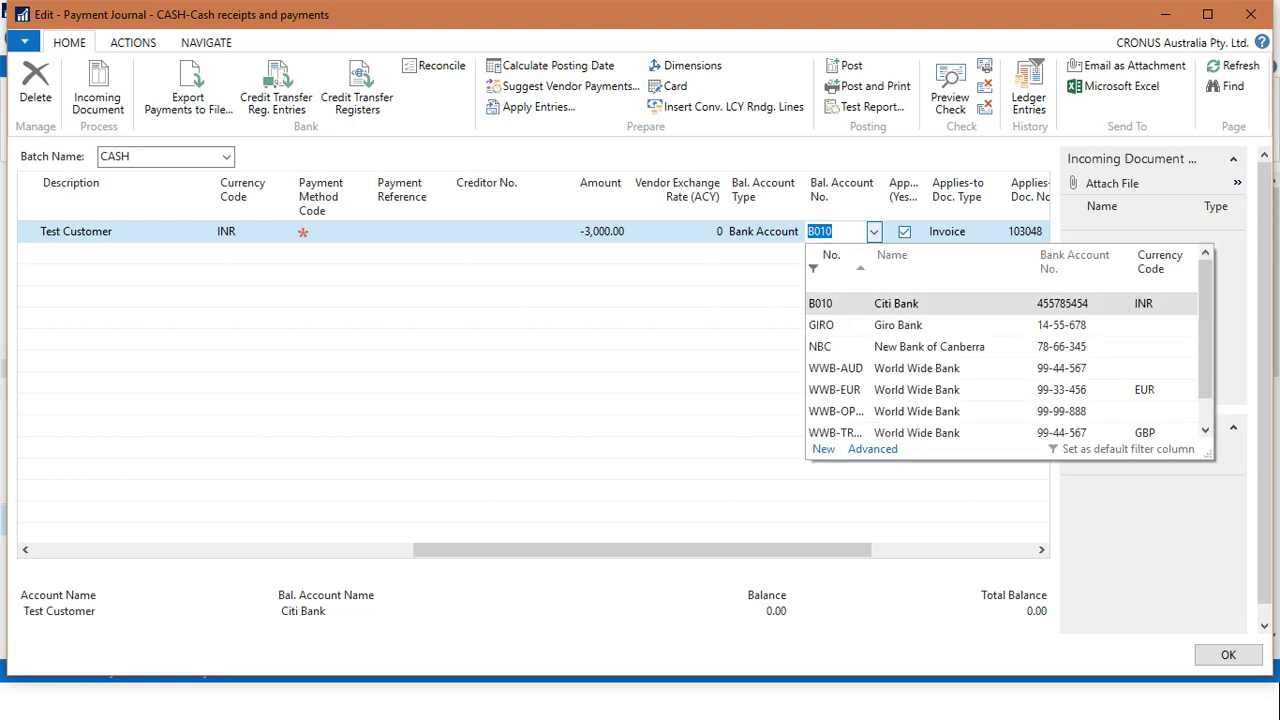
key("Down")
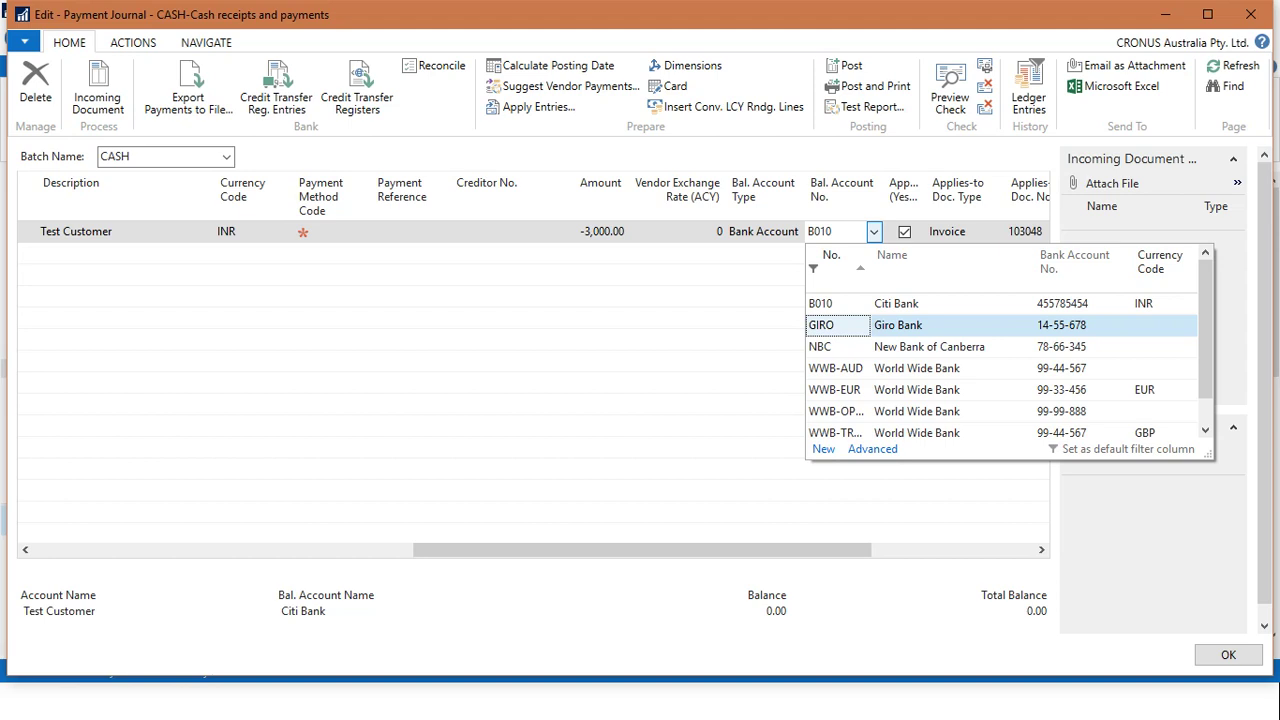
key("Return")
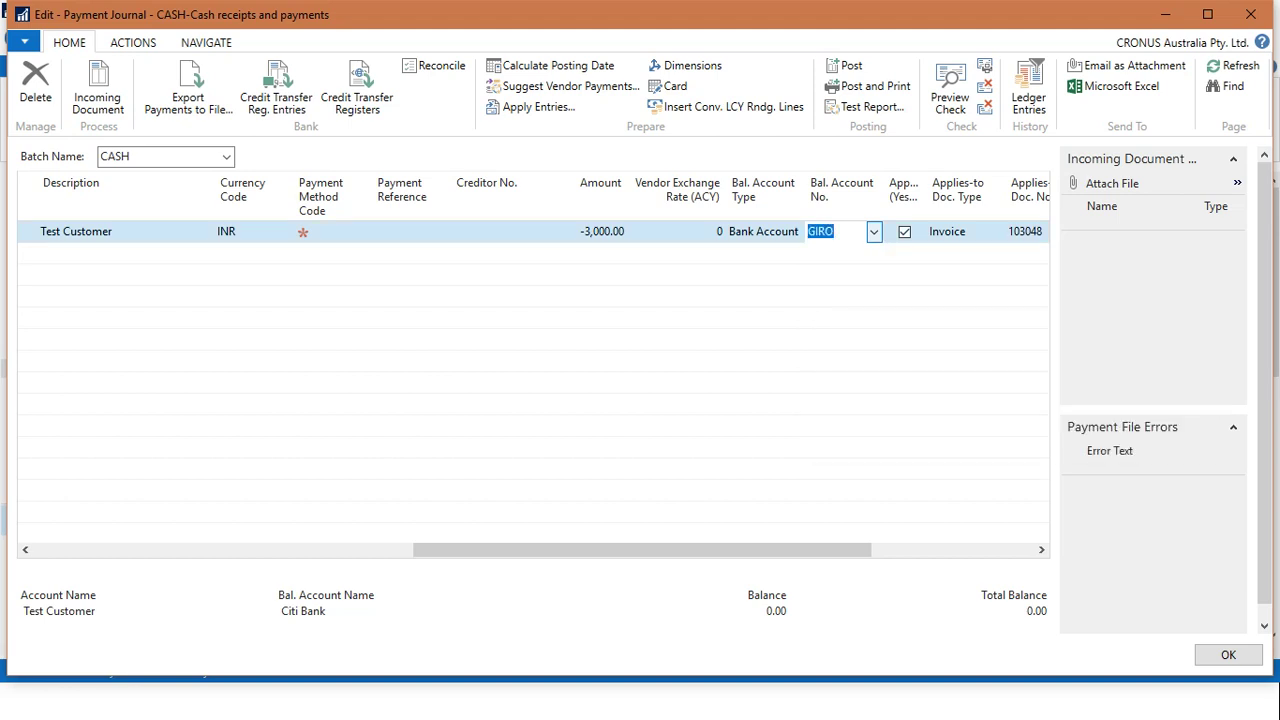
- Accept the balancing bank account and clear the Currency Code on the Test Customer payment line
key("Tab")
left_click(904, 231)
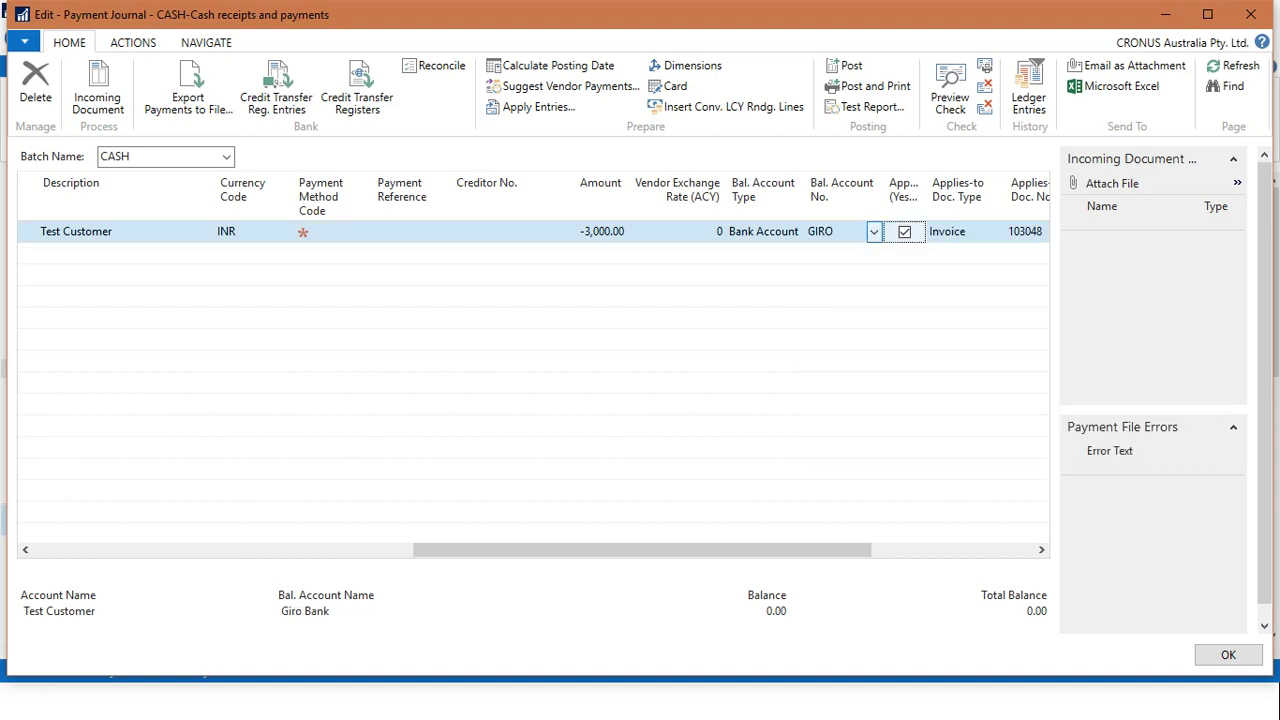
key("Tab")
key("Tab")
key("Tab")
key("shift+Tab")
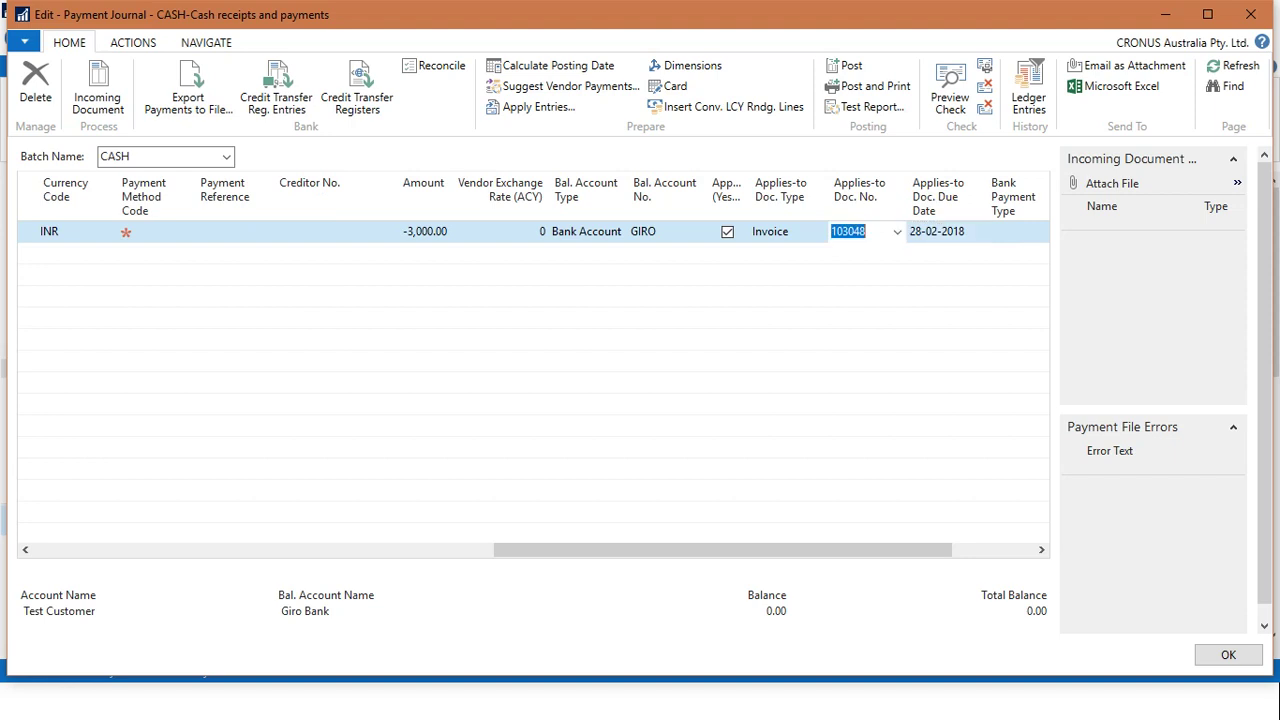
key("shift+Tab")
key("shift+Tab")
key("shift+Tab")
key("shift+Tab")
key("shift+Tab")
key("shift+Tab")
key("shift+Tab")
key("shift+Tab")
key("shift+Tab")
key("shift+Tab")
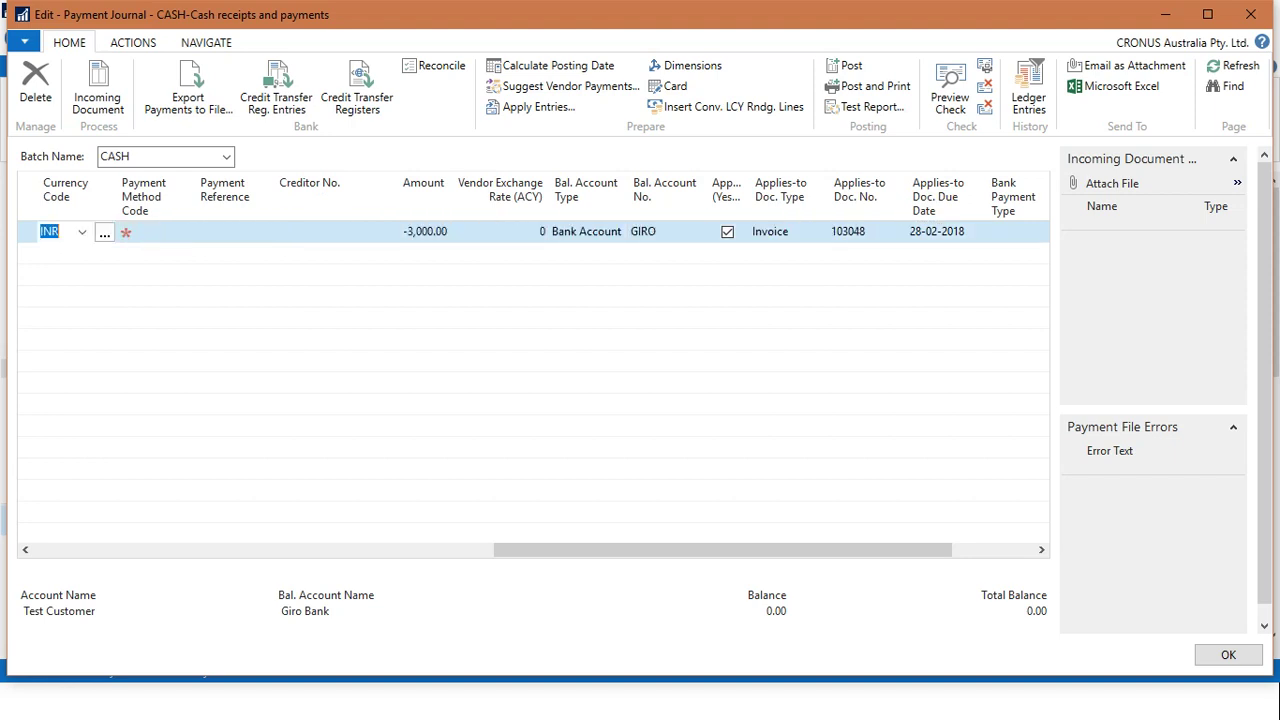
key("Delete")
key("Tab")
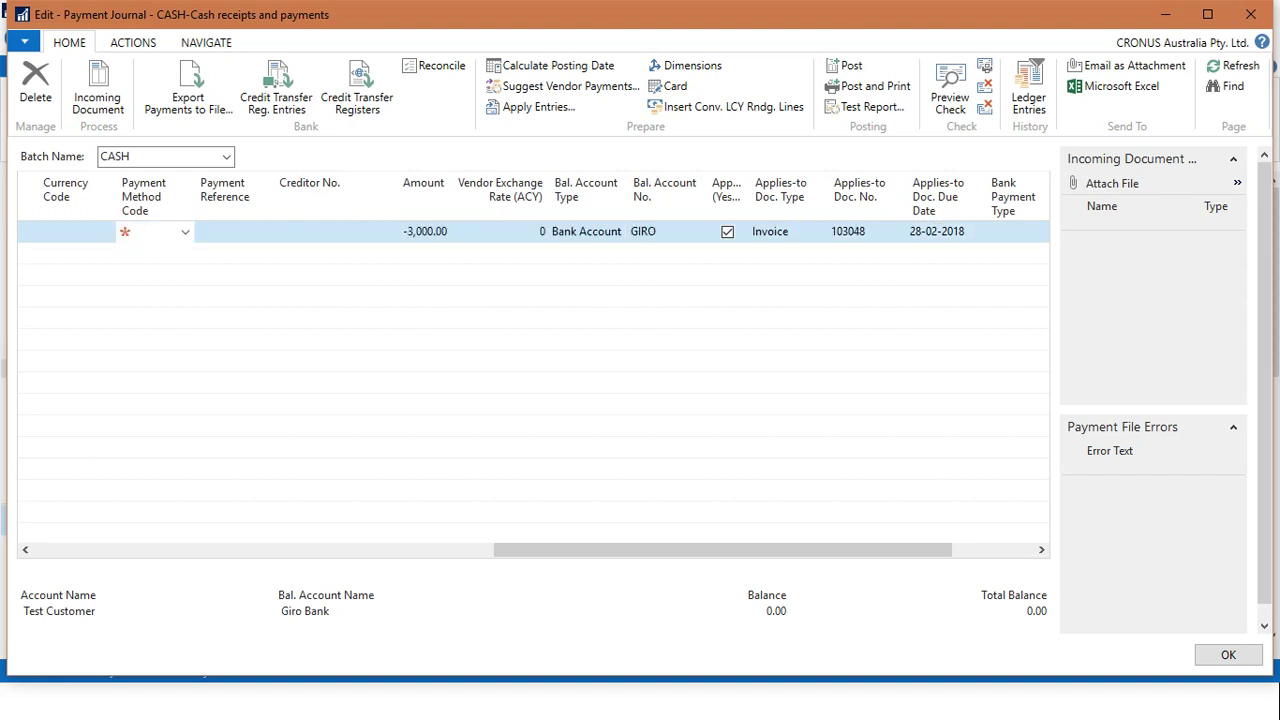
- Review the payment line's amount, balancing account, application and bank payment type fields
key("Tab")
key("Tab")
key("Tab")
key("Tab")
key("Tab")
key("Tab")
key("Tab")
key("Tab")
key("Tab")
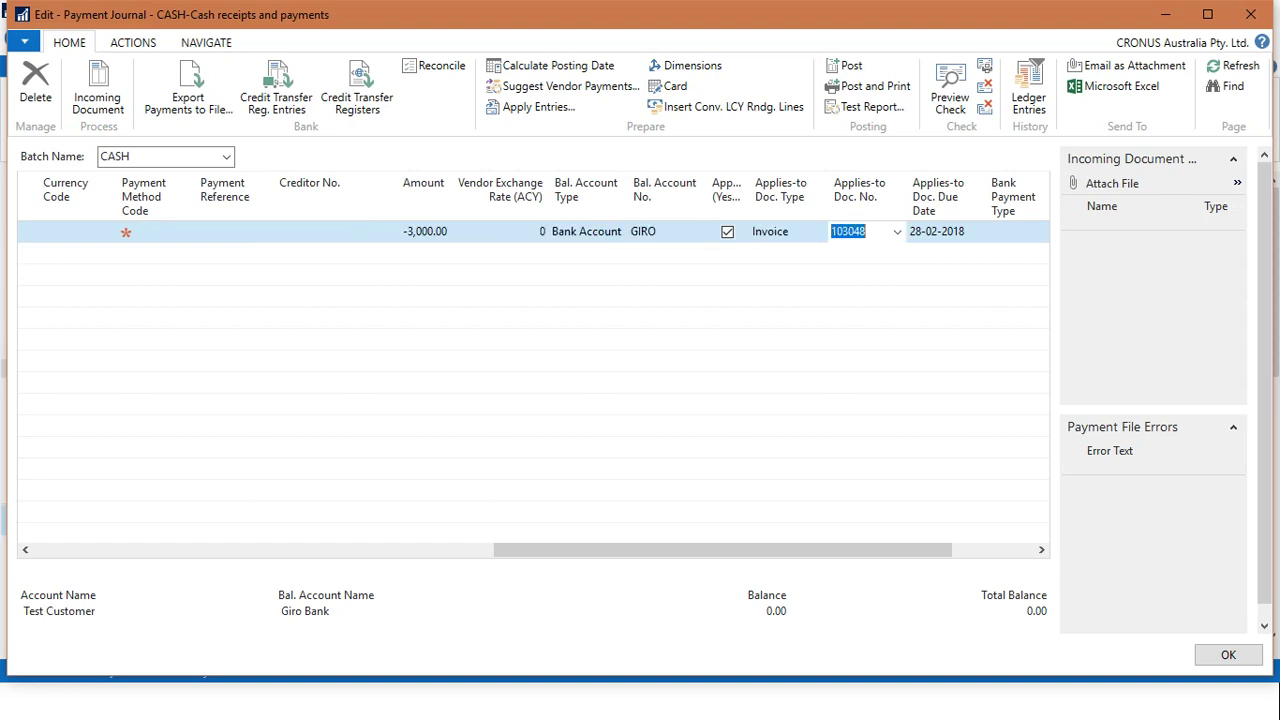
key("Tab")
key("Tab")
key("Tab")
key("shift+Tab")
key("shift+Tab")
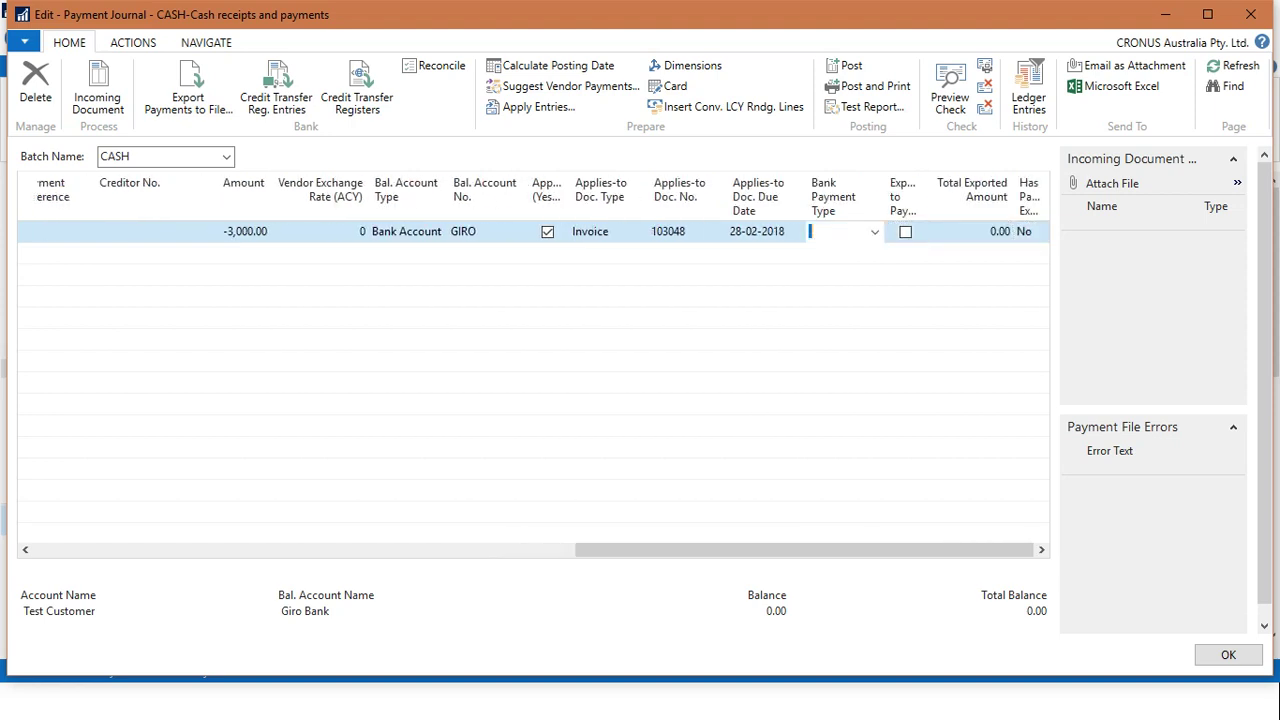
key("shift+Tab")
key("shift+Tab")
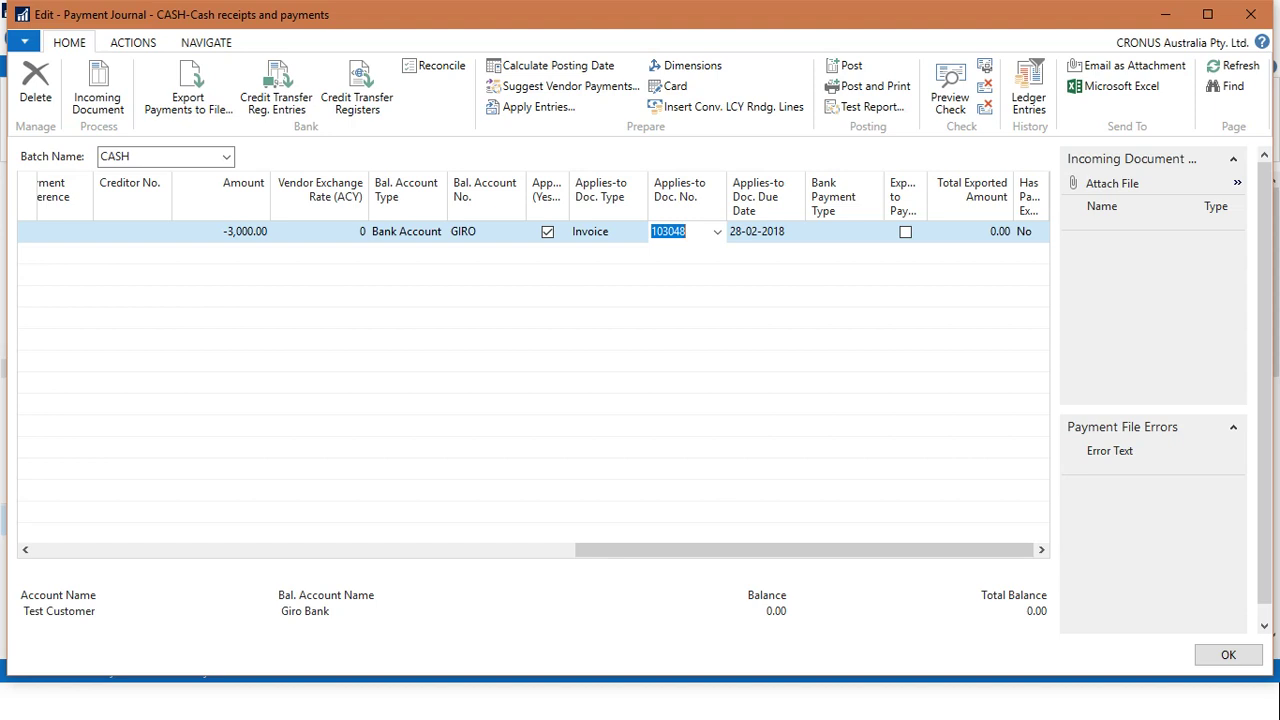
- Choose Invoice as the Applies-to Doc. Type on the payment line
left_click(600, 231)
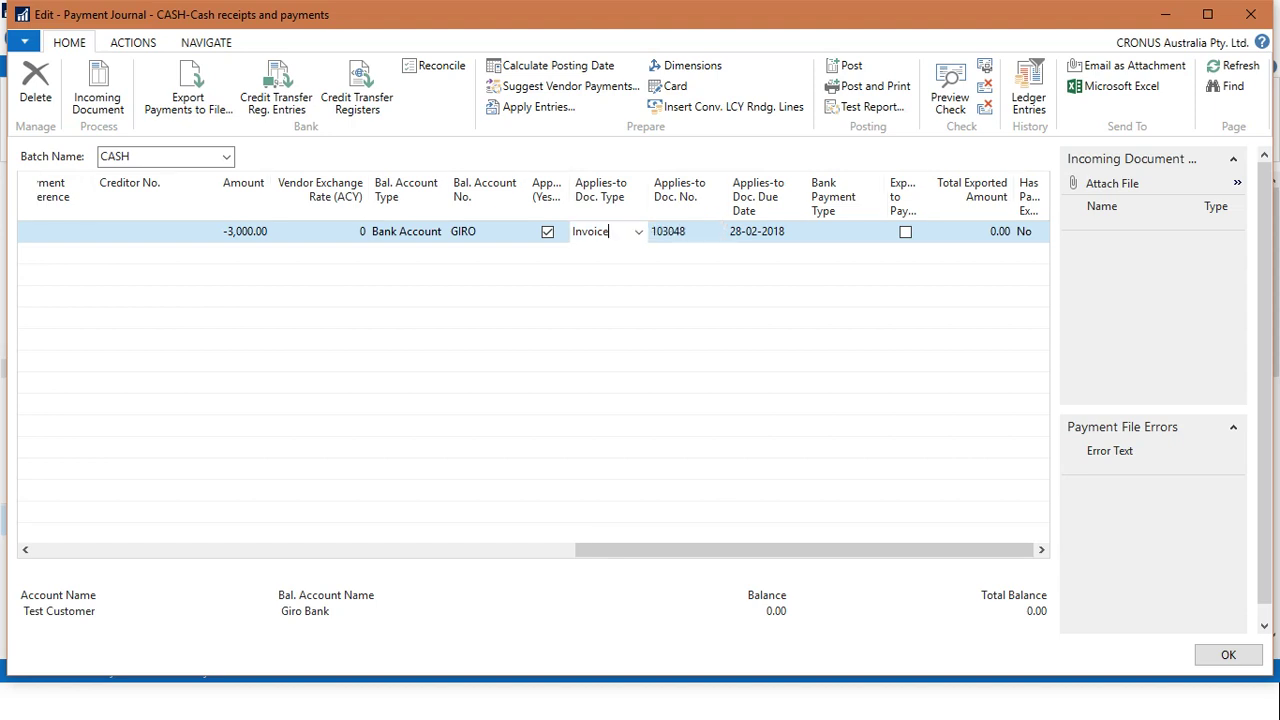
left_click(638, 231)
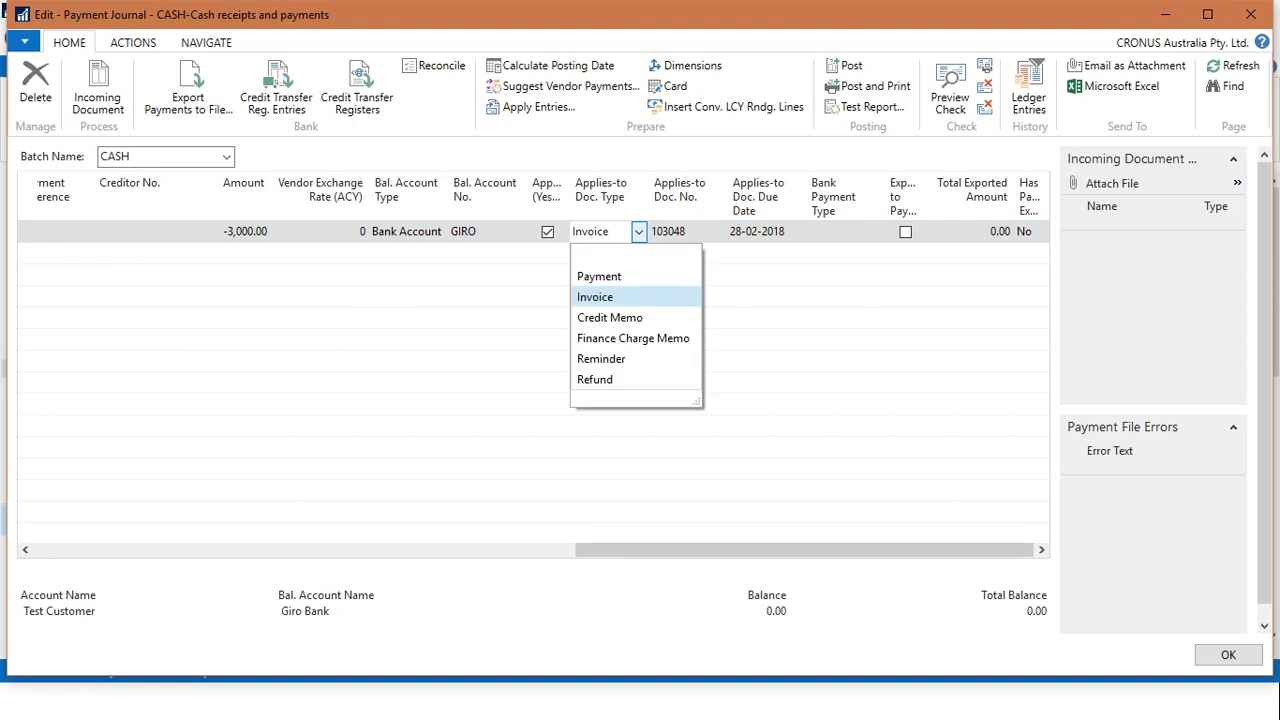
key("Down")
key("Up")
key("Return")
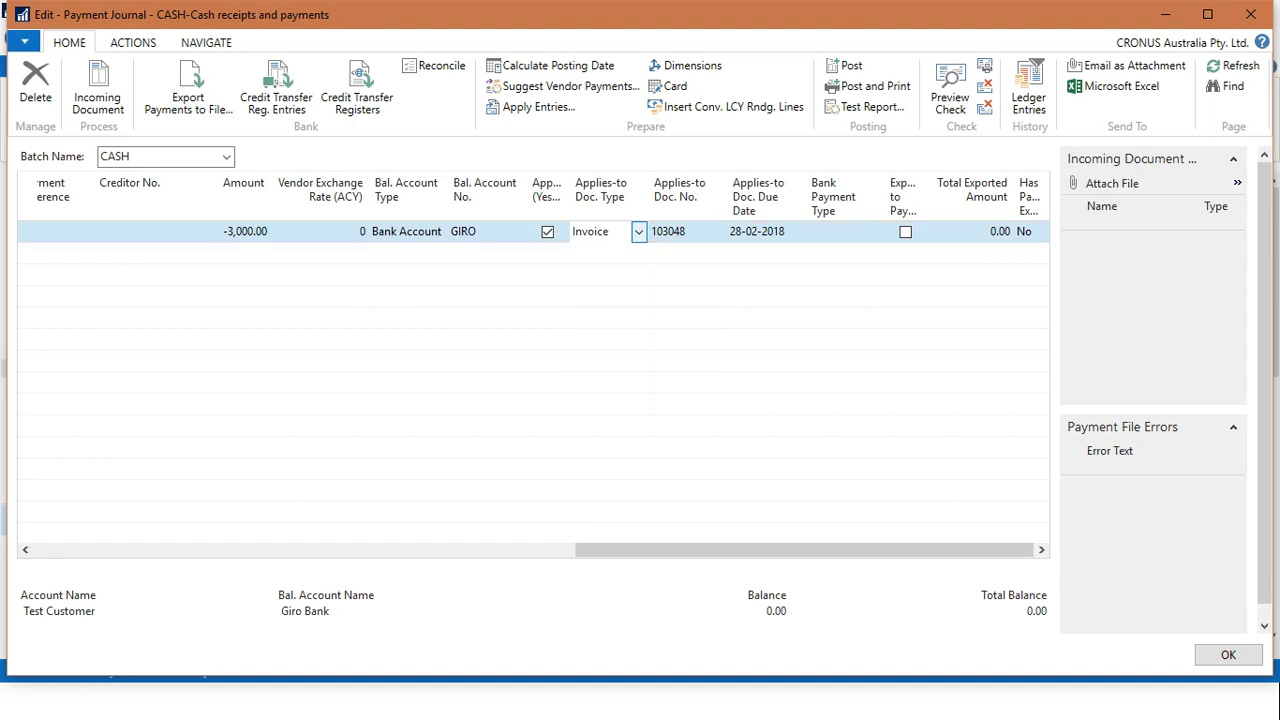
- Look up the Applies-to Doc. No. and accept the Invoice 1008 entry as the document the payment applies to
left_click(668, 231)
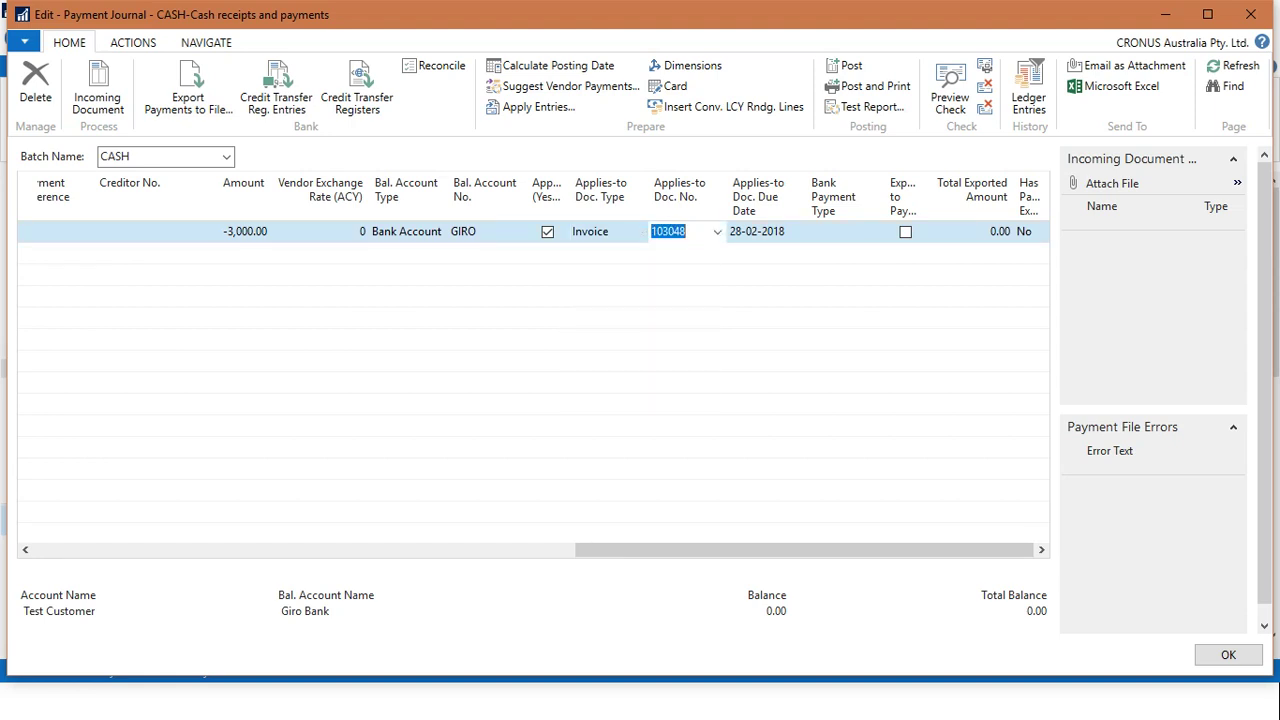
left_click(717, 231)
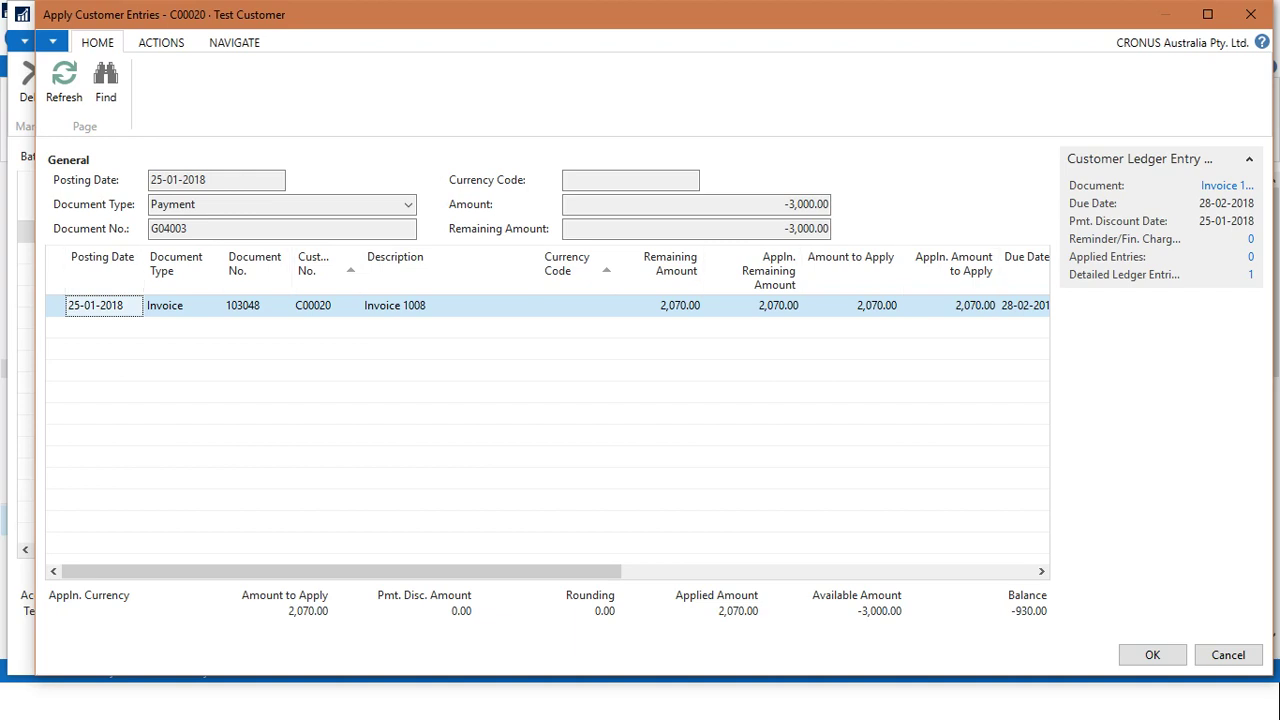
left_click(1152, 654)
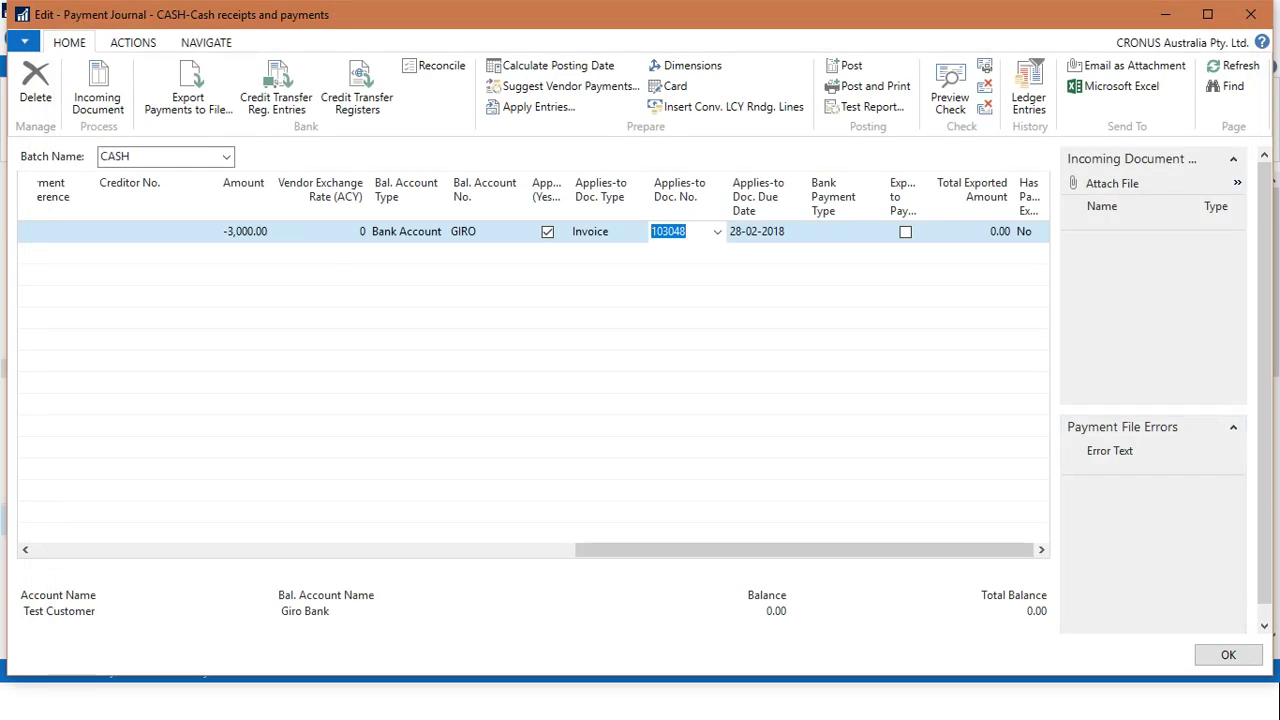
left_click(757, 231)
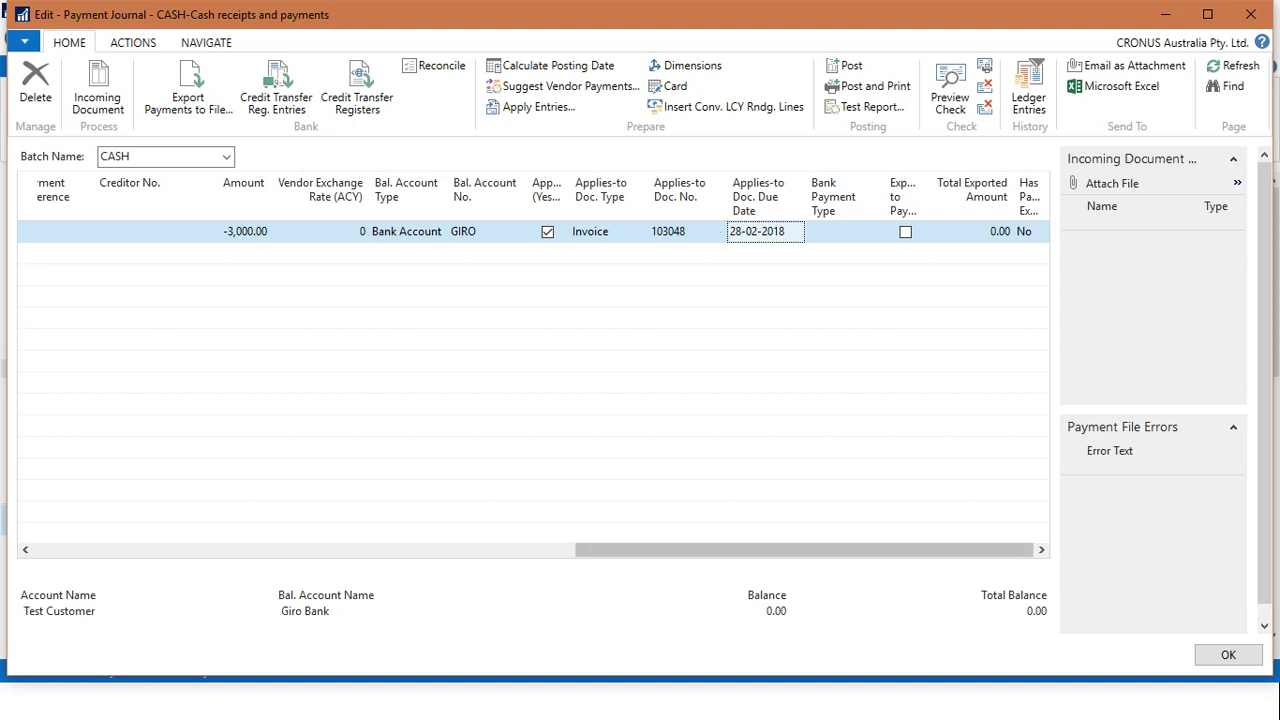
- Post the payment journal lines of the CASH batch and return to the Customers list with the page search cleared
left_click_drag(805, 549, 263, 549)
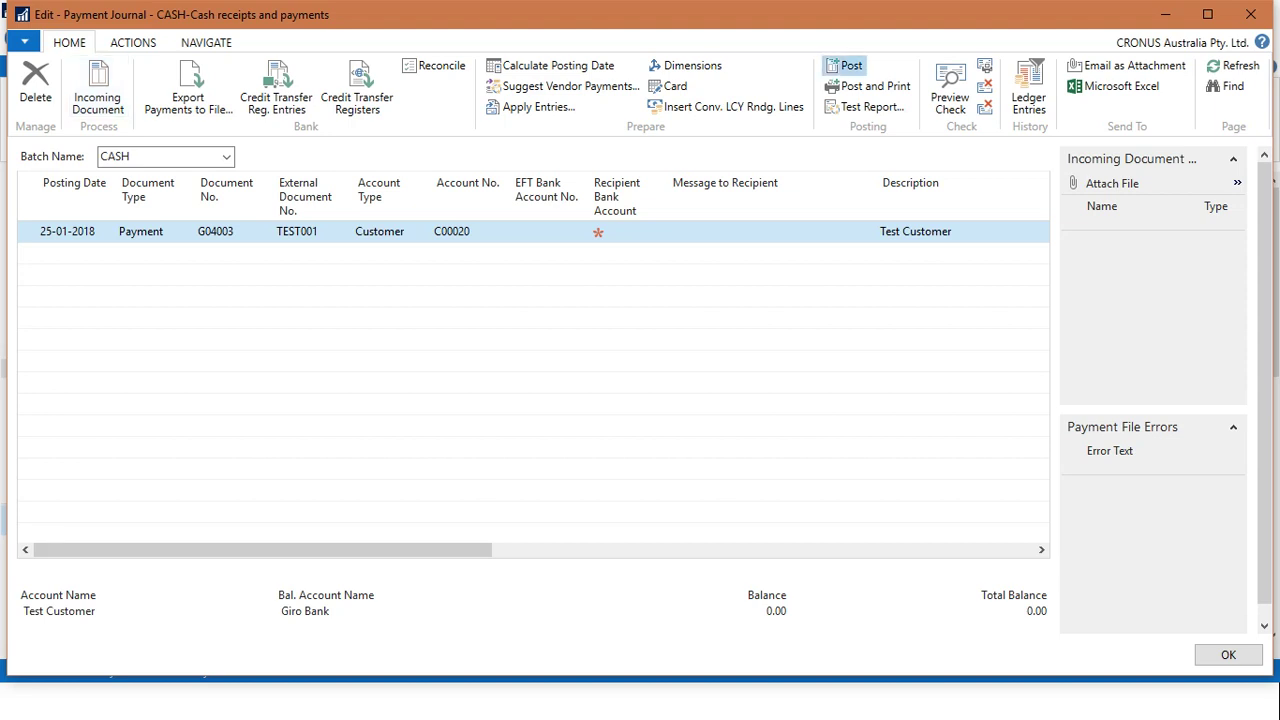
left_click(846, 66)
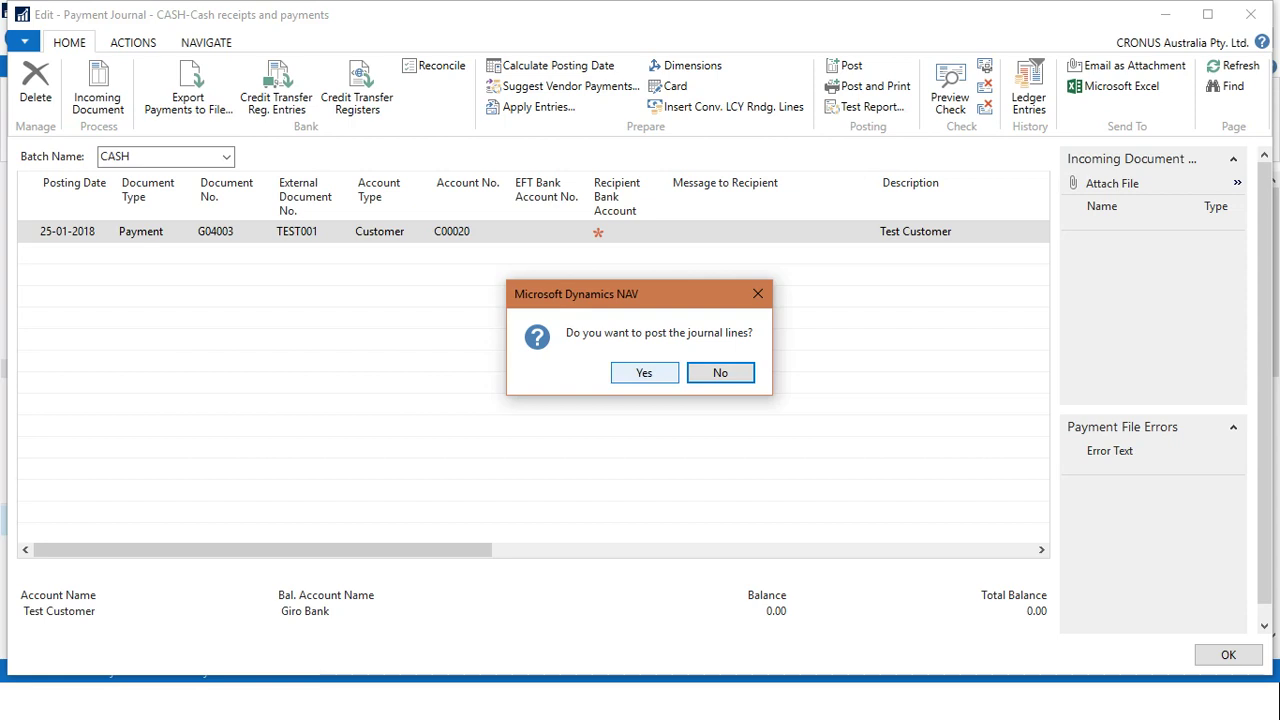
left_click(644, 372)
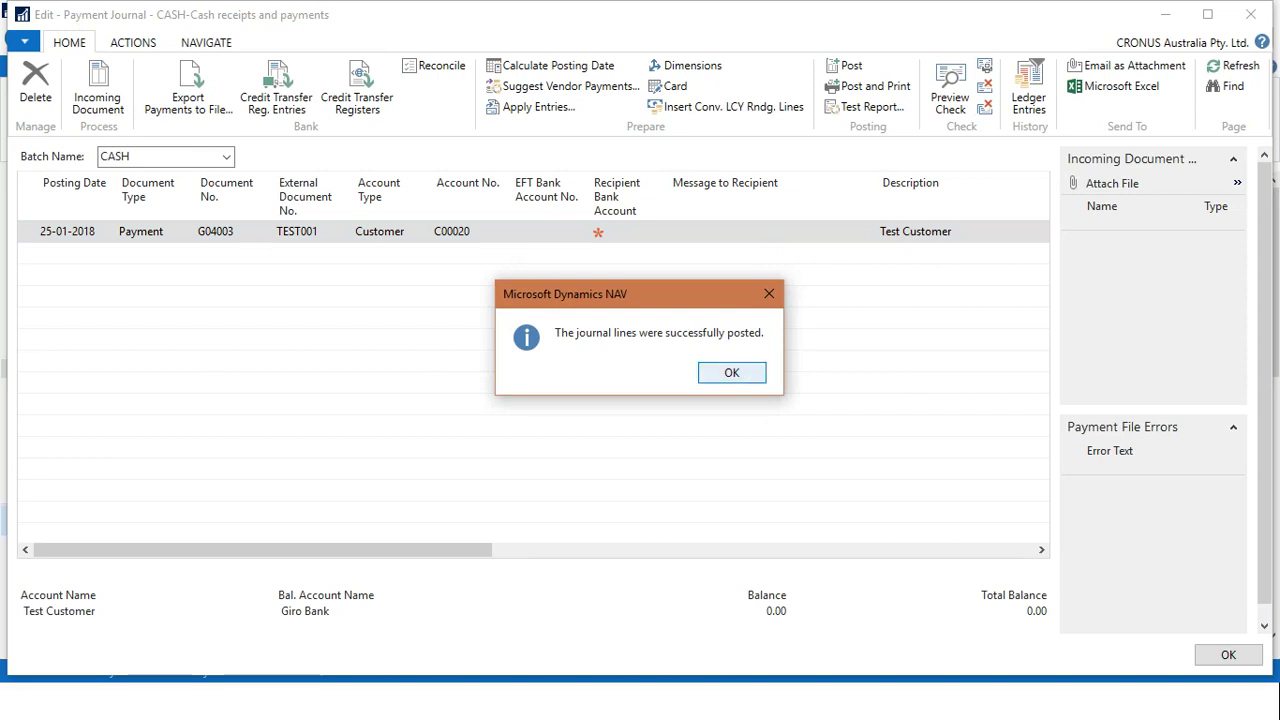
key("Return")
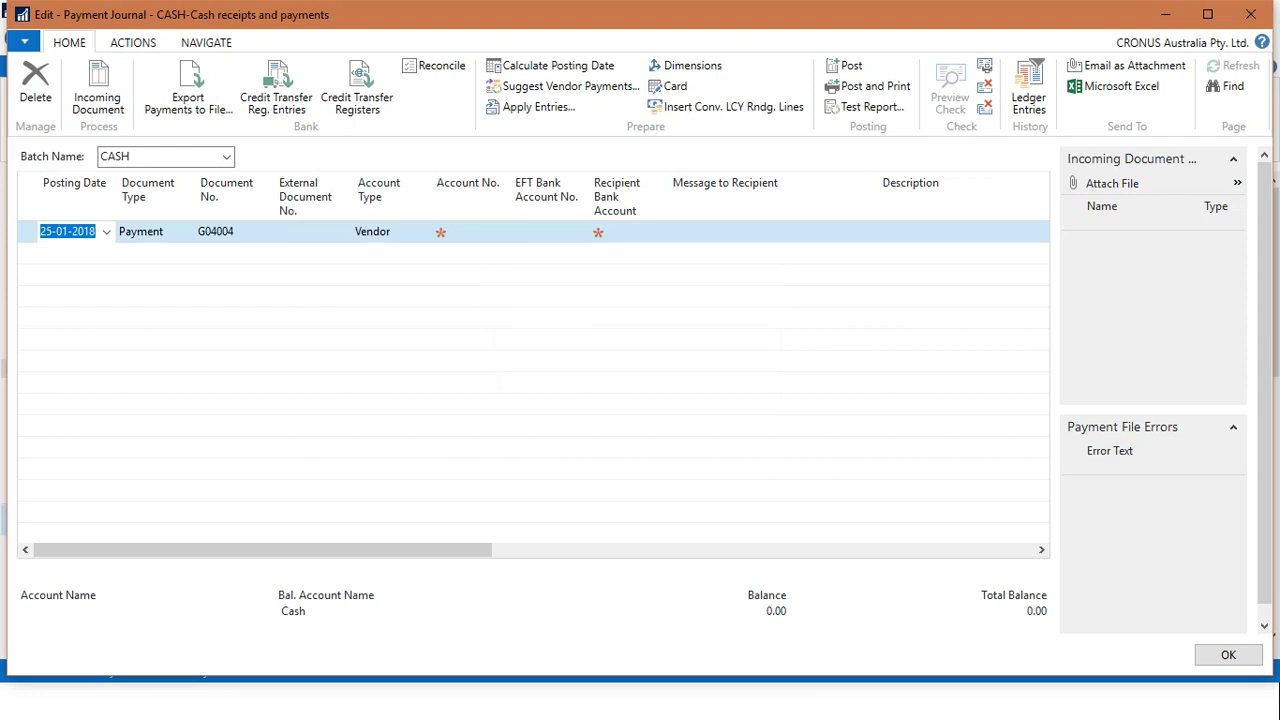
key("Escape")
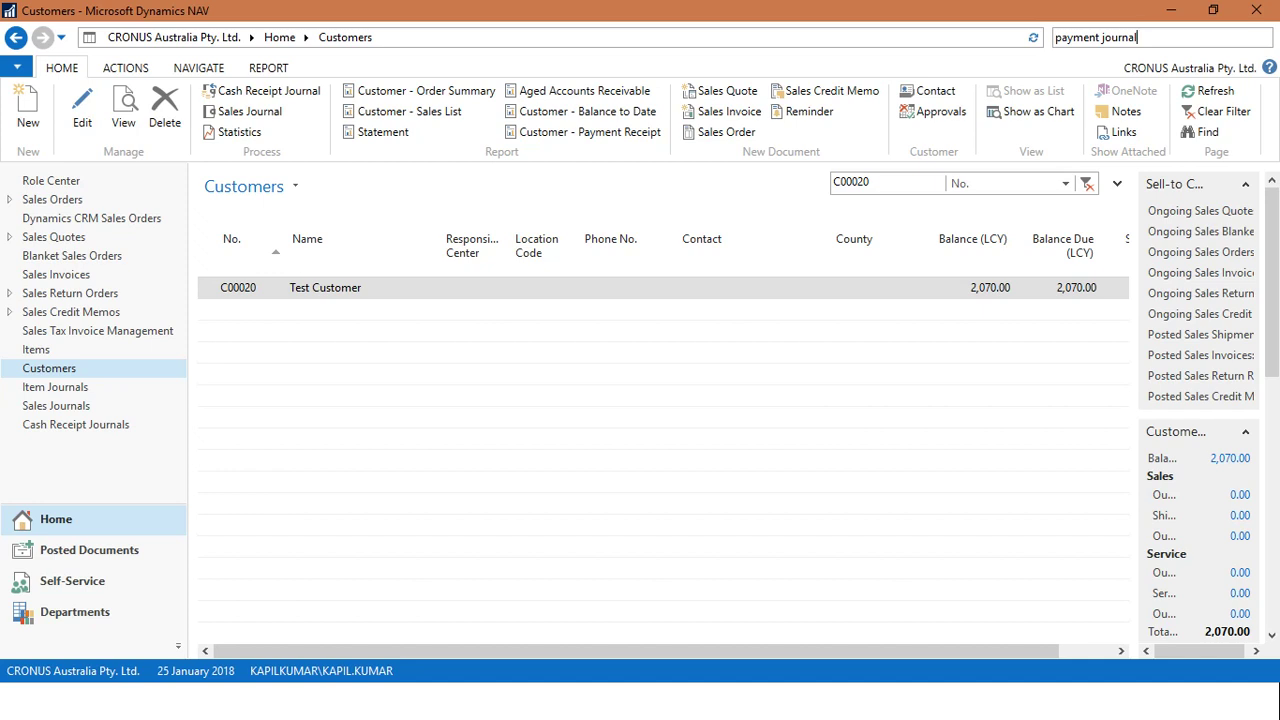
key("Escape")
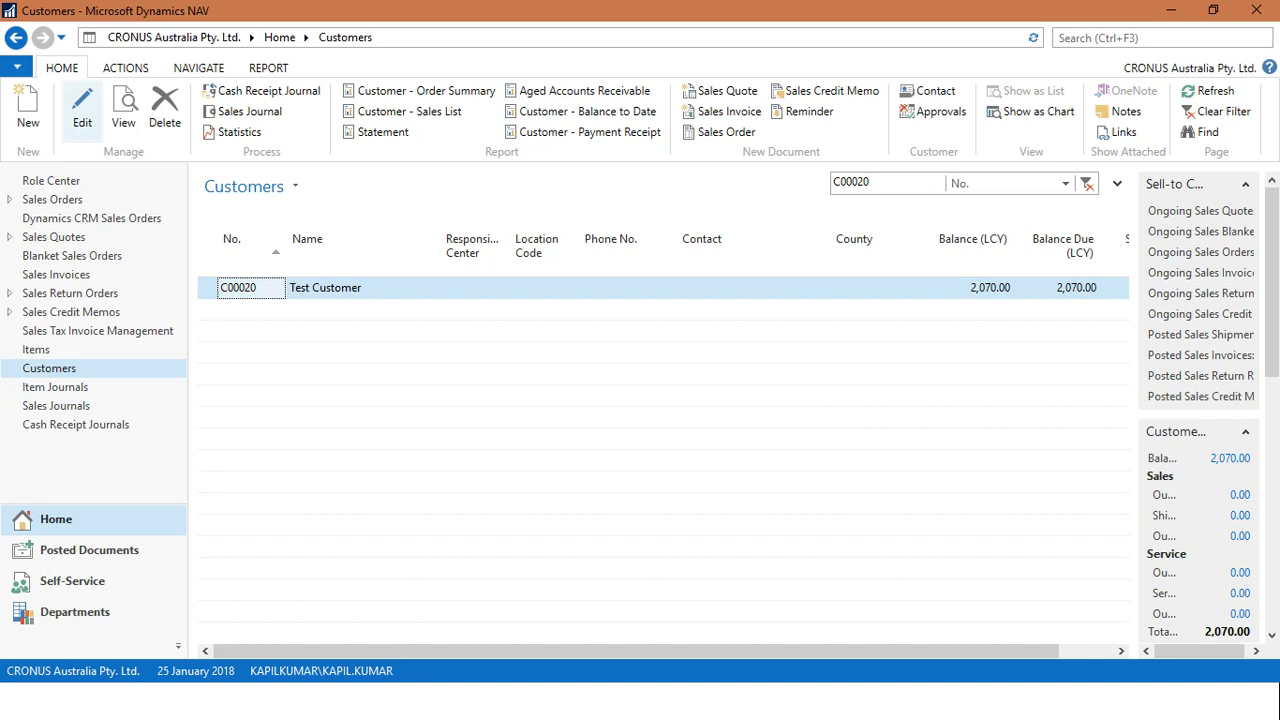
- View Test Customer's card, drill down from Balance (LCY) to the ledger entries, and remove the Open filter
left_click(124, 110)
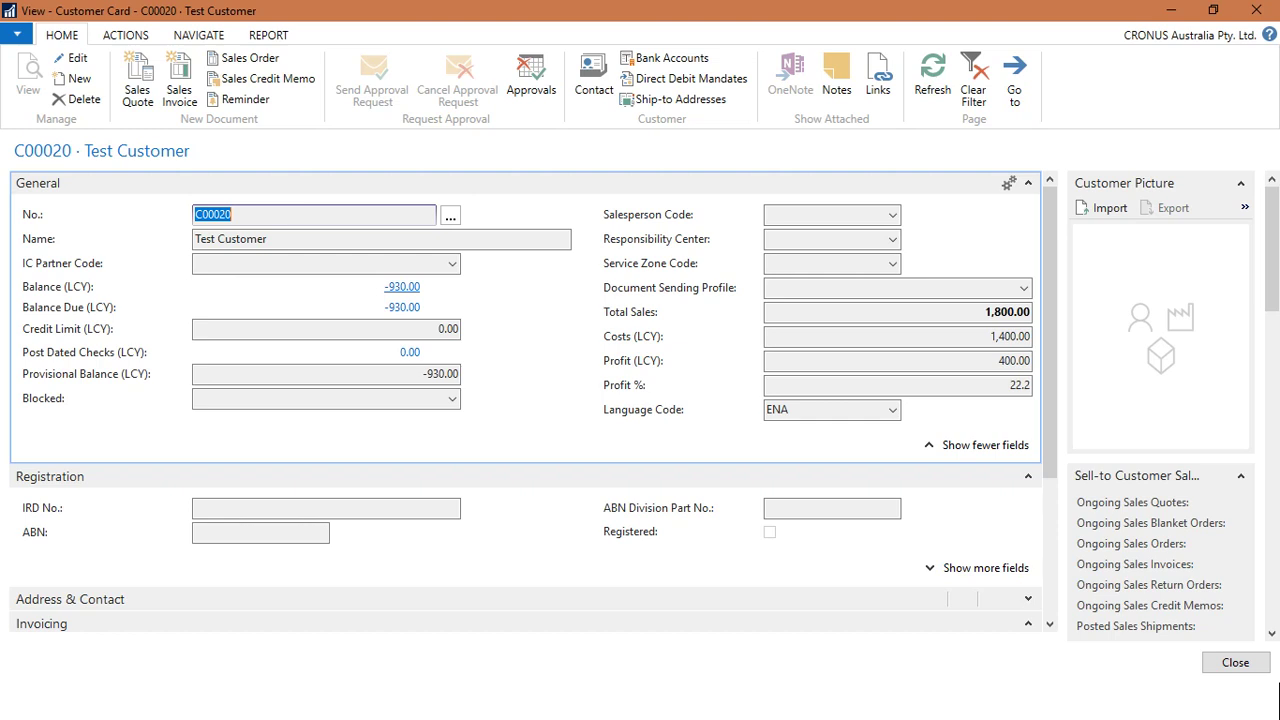
left_click(402, 286)
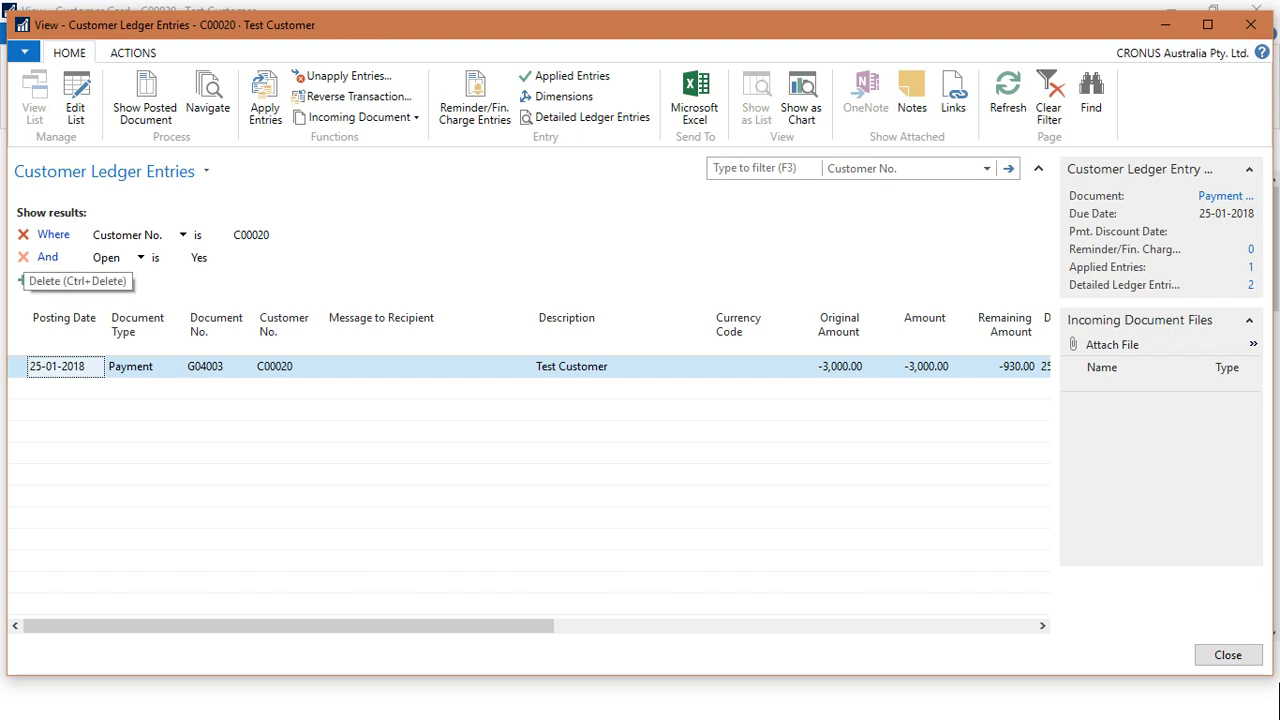
left_click(23, 257)
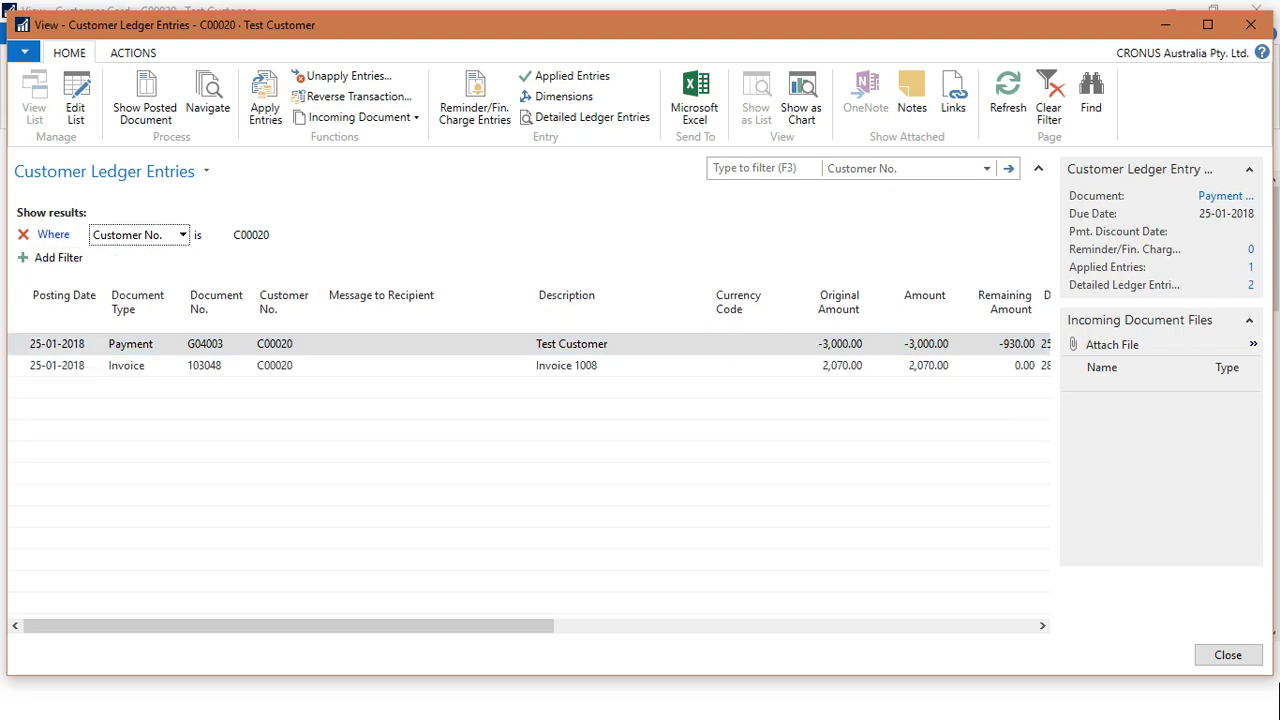
- Examine the entries applied to Test Customer's payment, and return to the Customers list
left_click(130, 365)
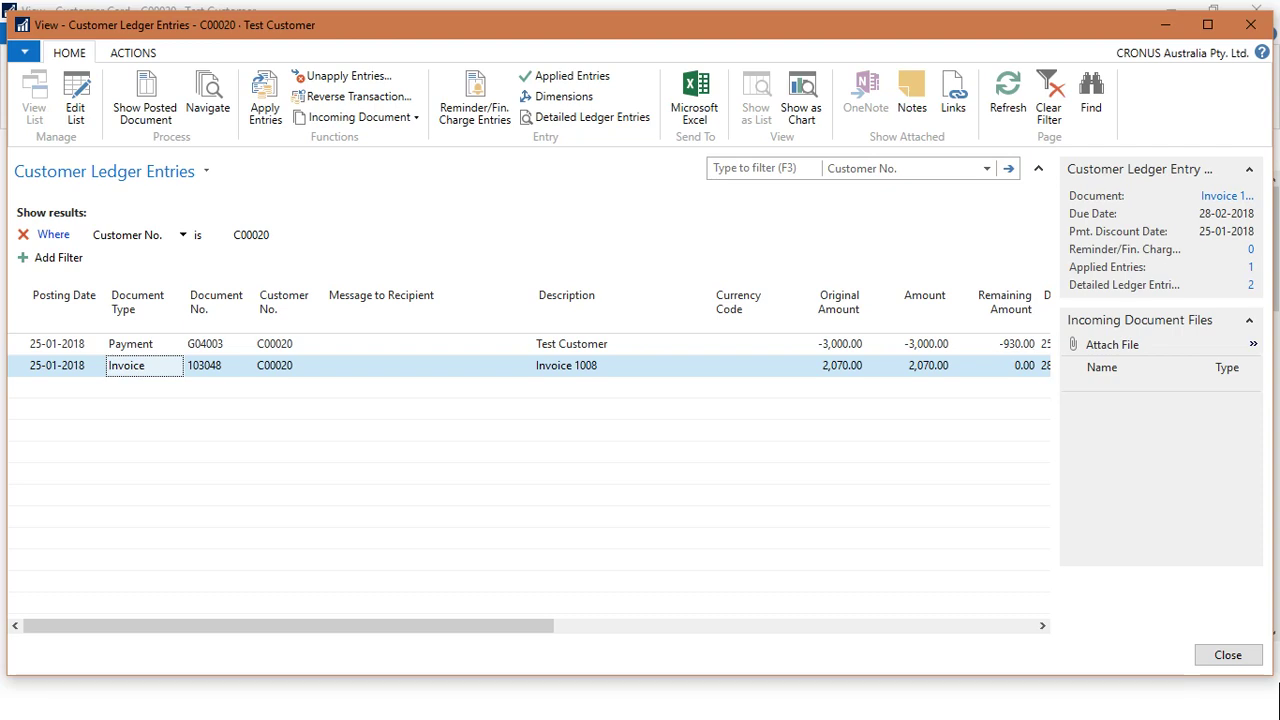
left_click(427, 343)
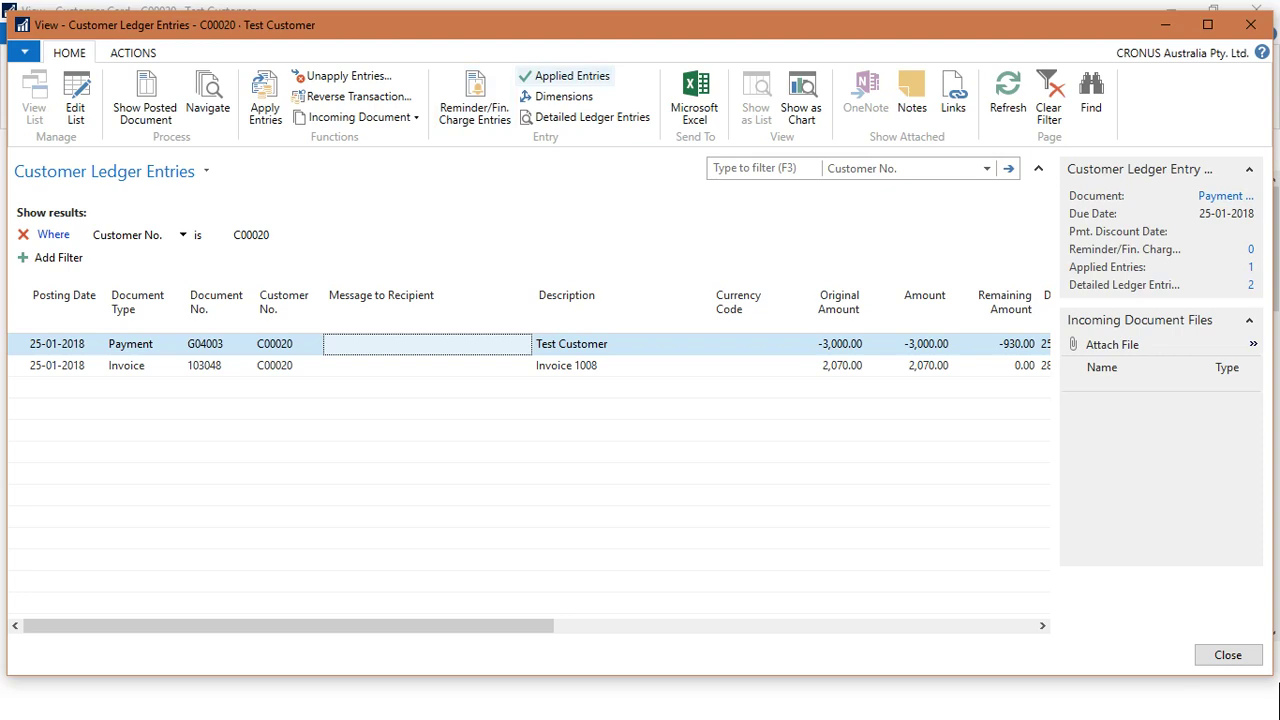
left_click(565, 76)
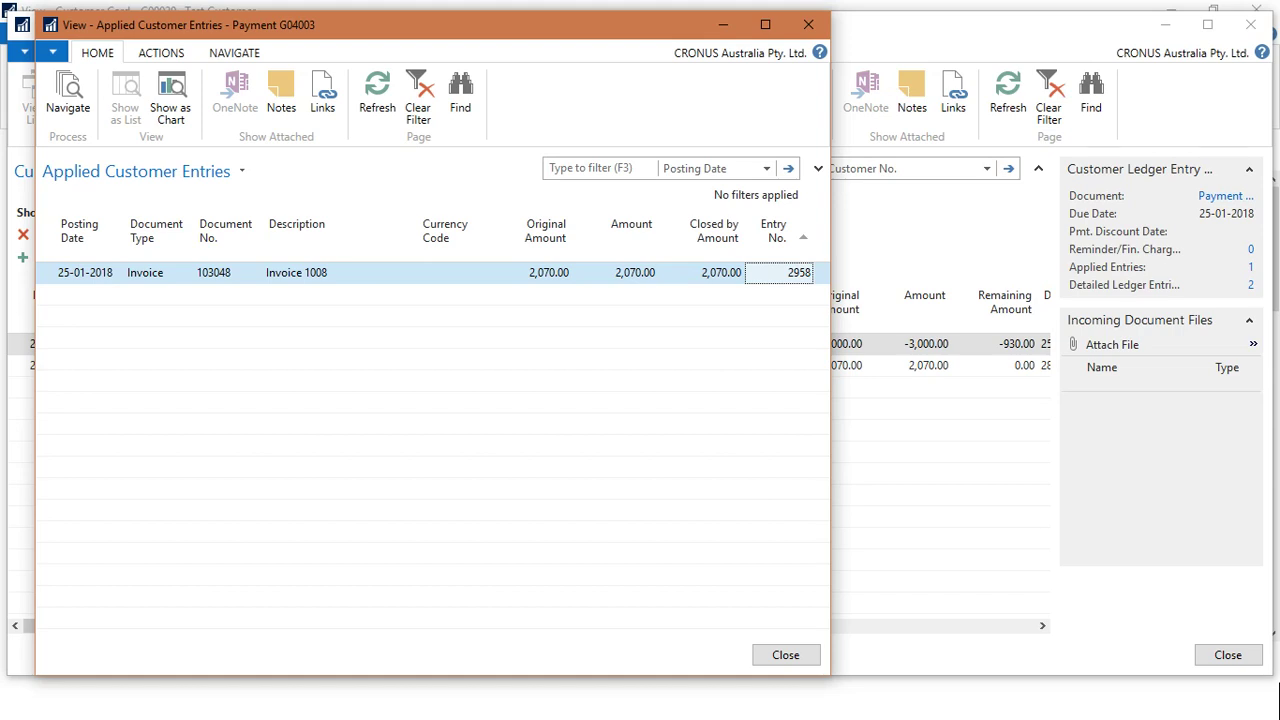
key("Escape")
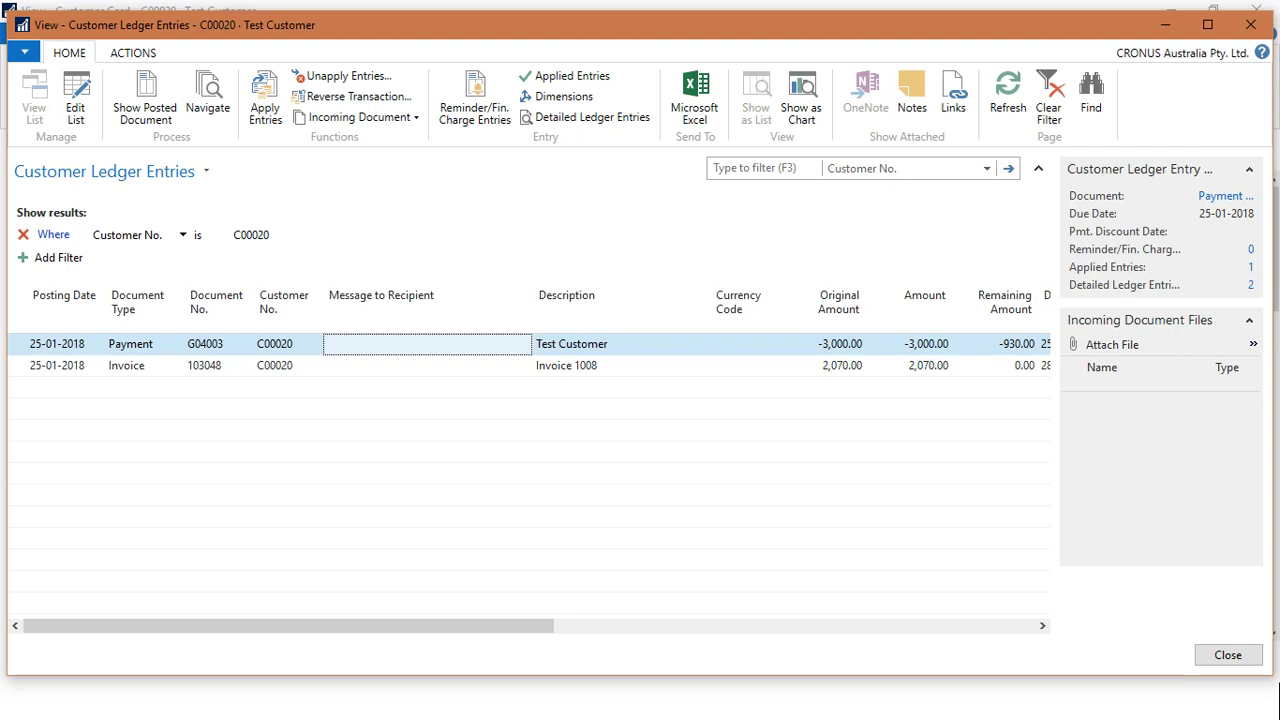
left_click(1228, 655)
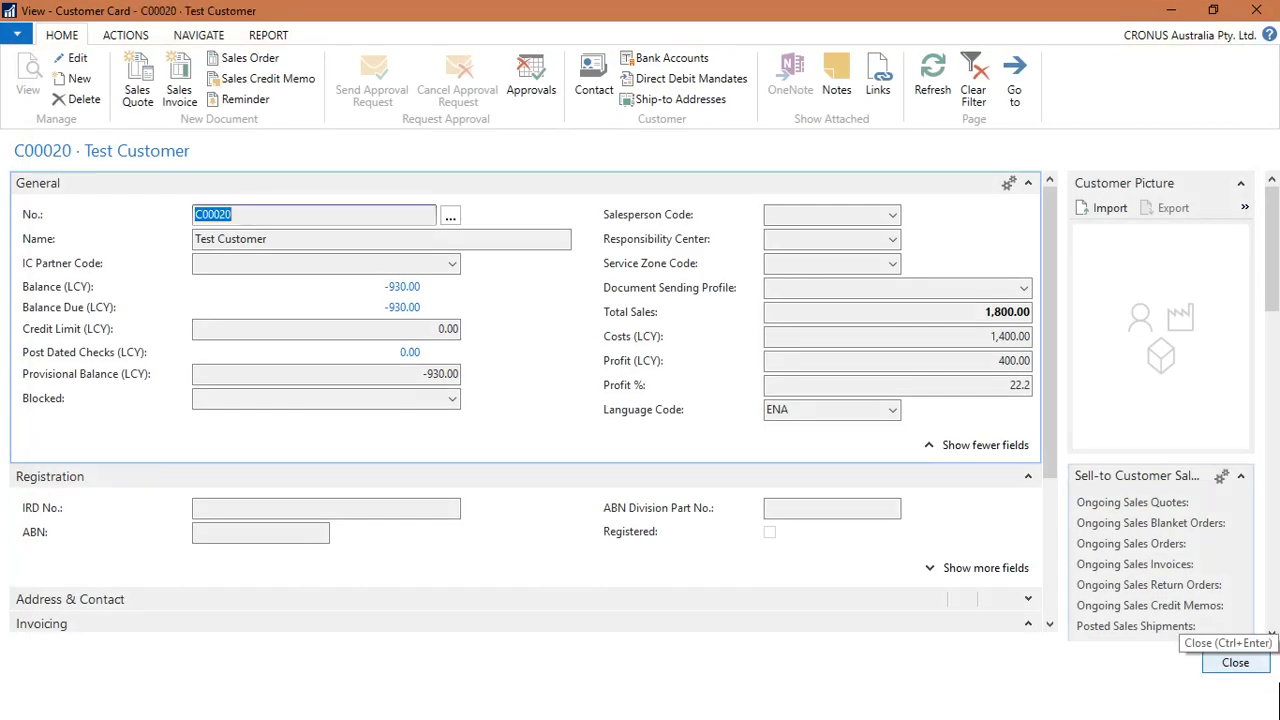
left_click(1234, 662)
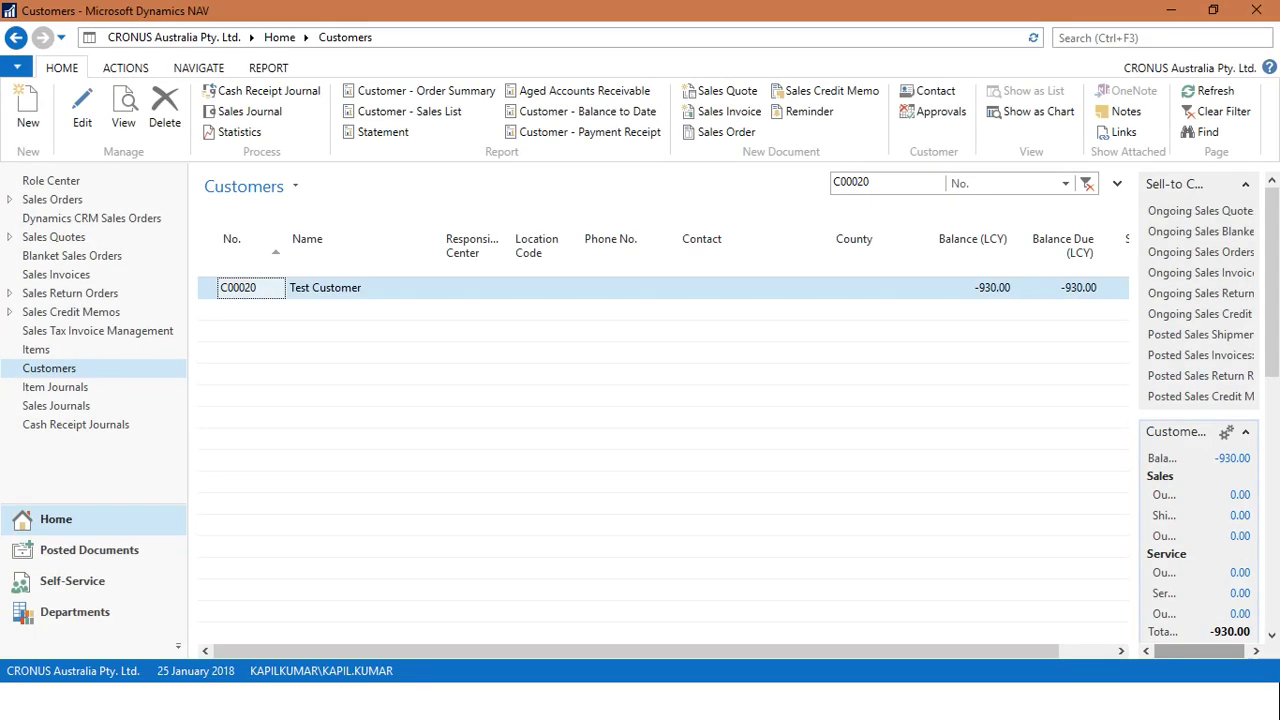